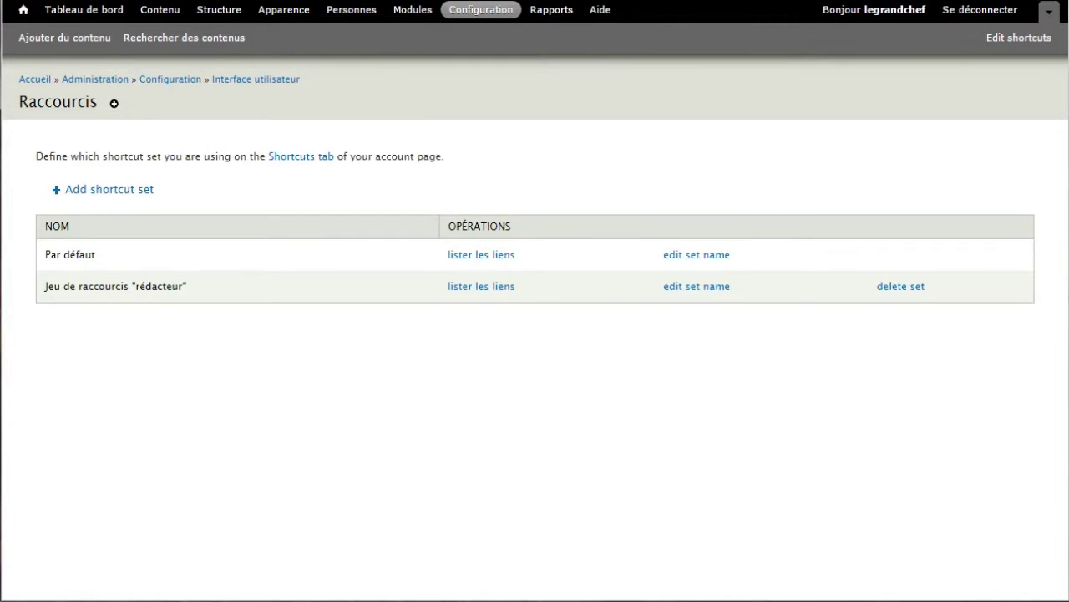
{"action": "left_click_drag", "start_coordinate": [47, 286], "coordinate": [186, 286]}
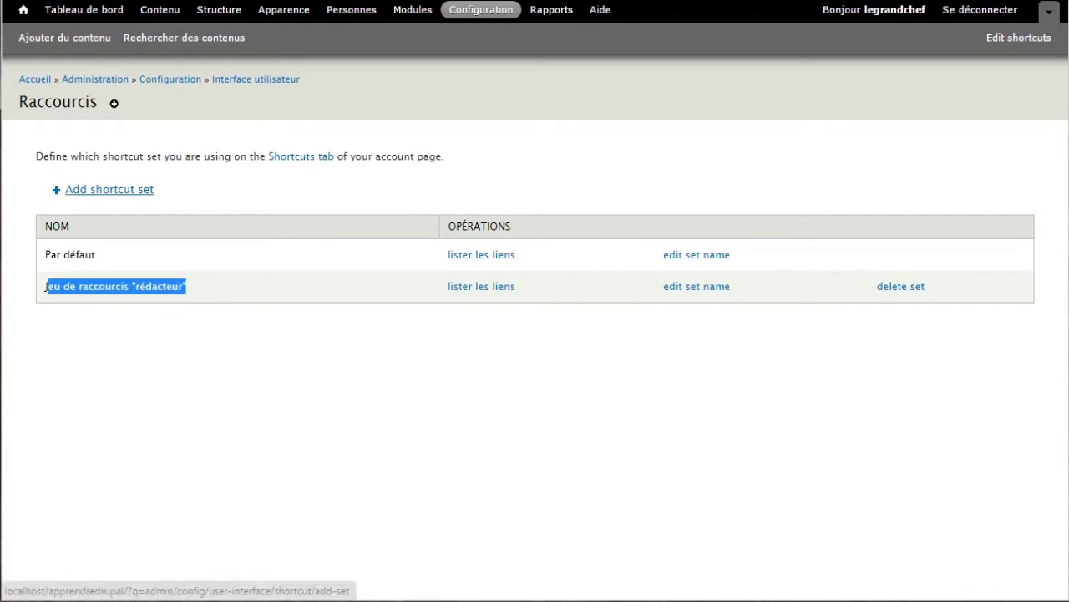
{"action": "left_click", "coordinate": [110, 188]}
{"action": "left_click", "coordinate": [39, 171]}
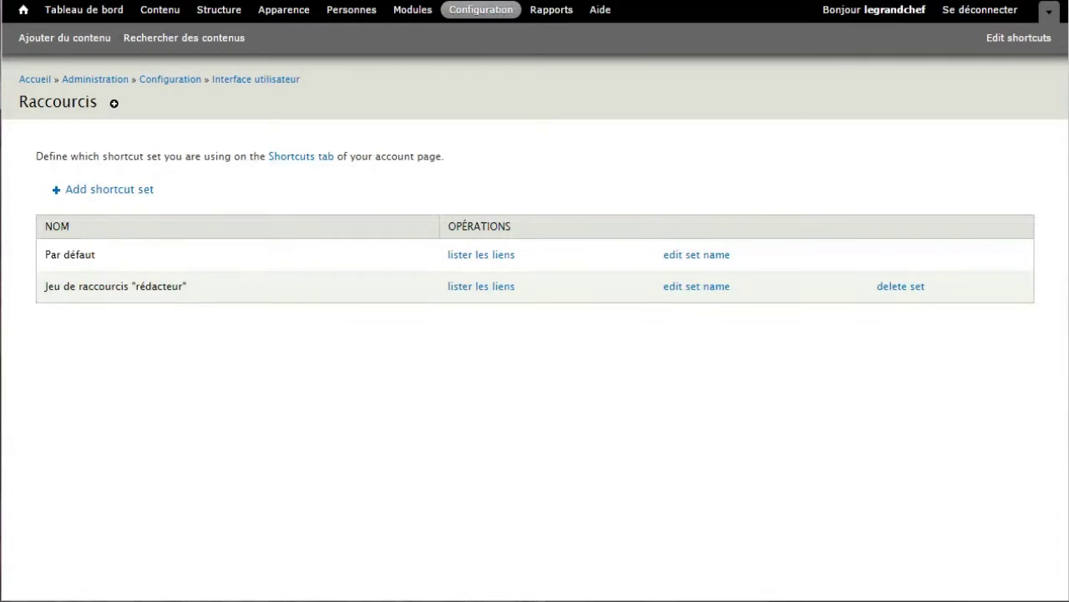
- Add a shortcut named "Chercher" with the path node/add to the "rédacteur" shortcut set
{"action": "left_click", "coordinate": [481, 285]}
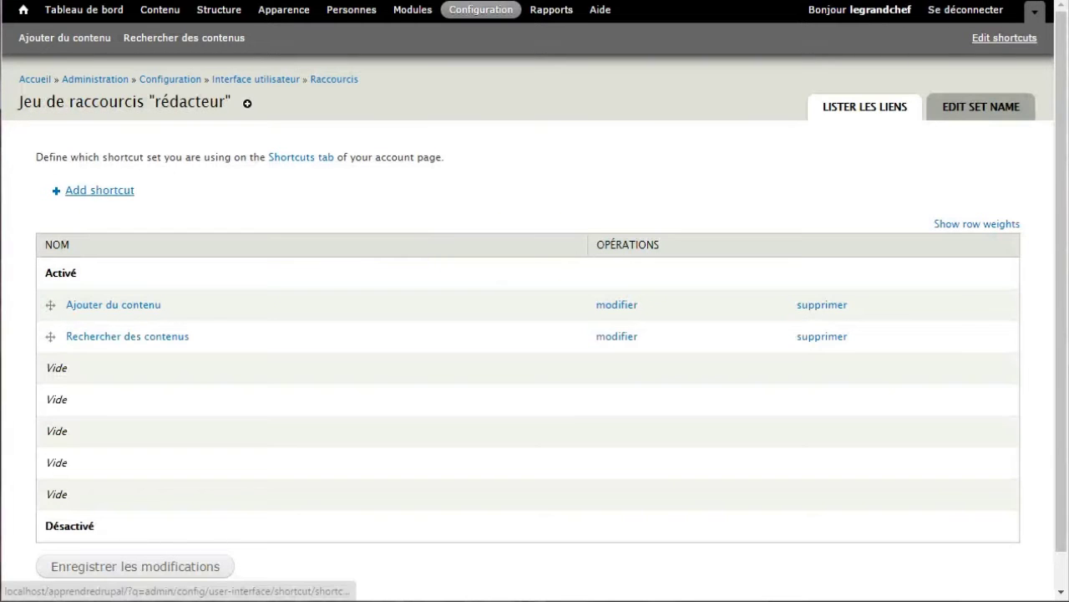
{"action": "left_click", "coordinate": [99, 189]}
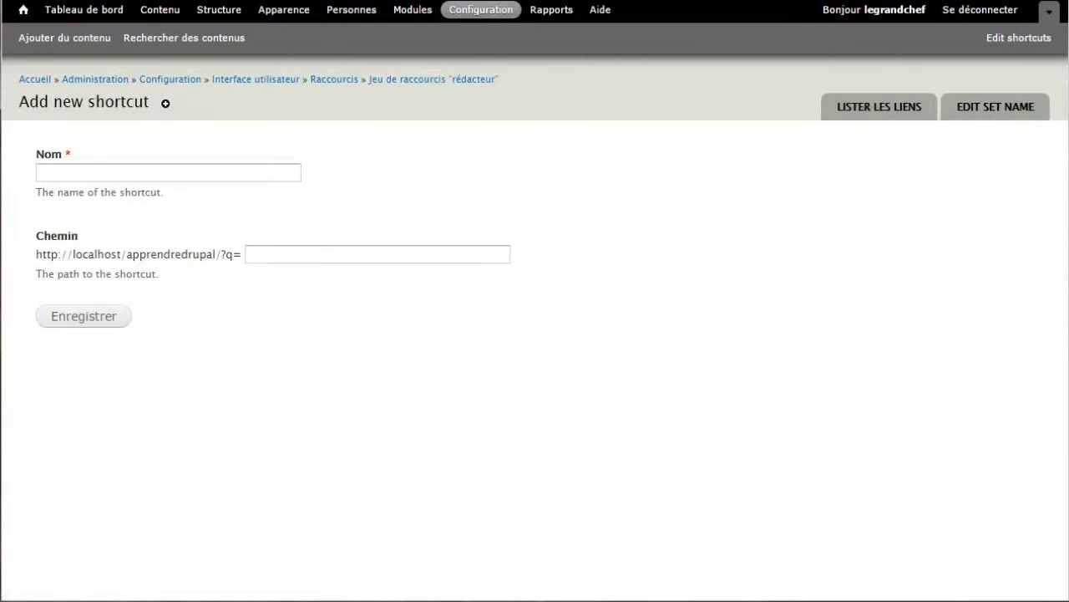
{"action": "left_click", "coordinate": [248, 254]}
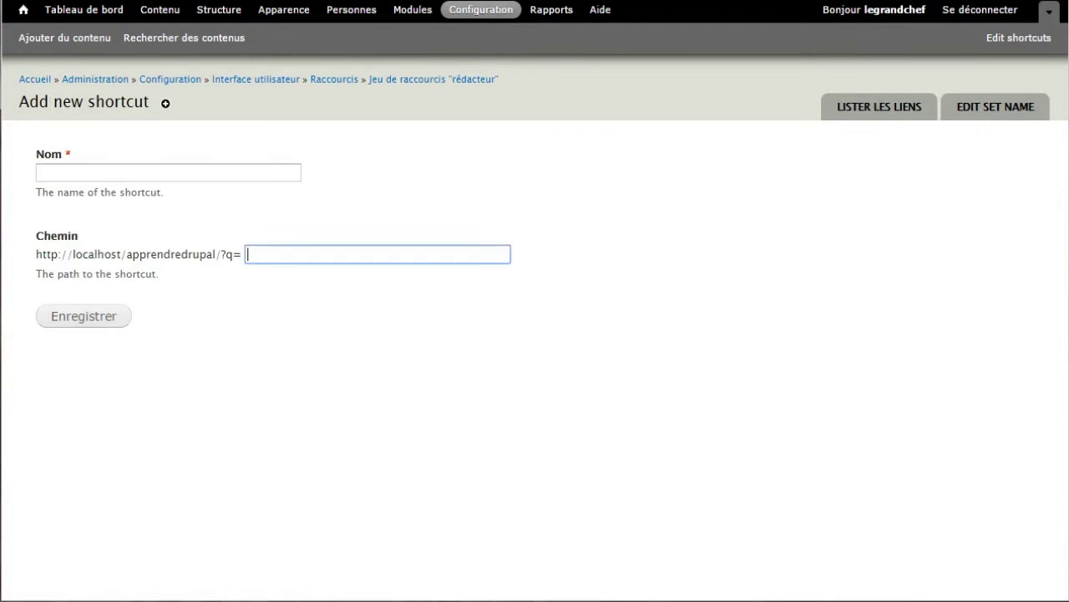
{"action": "type", "text": "node/add"}
{"action": "left_click", "coordinate": [38, 172]}
{"action": "type", "text": "Chercher"}
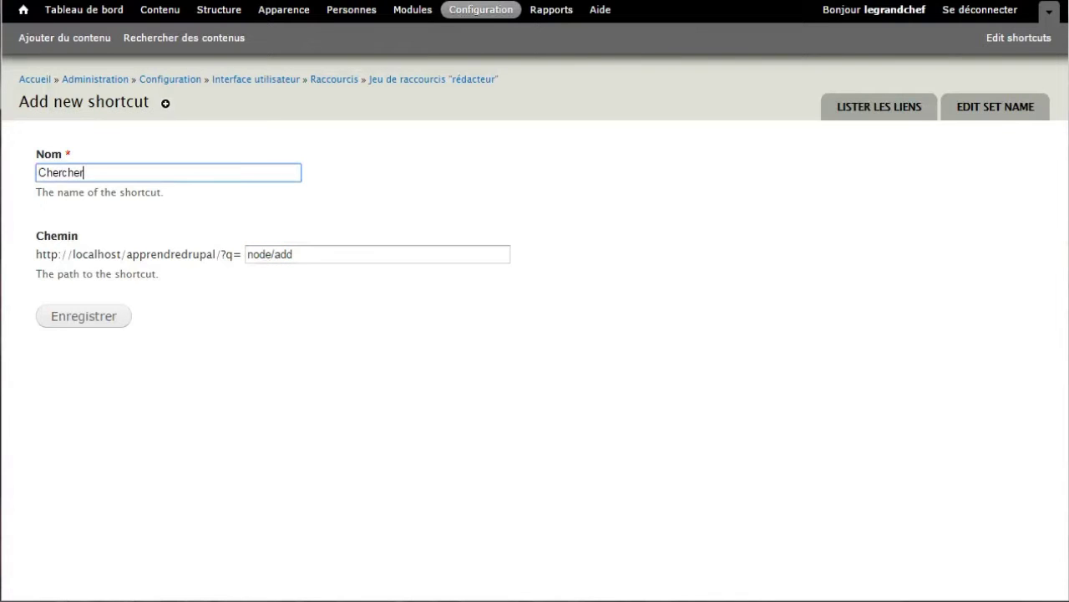
{"action": "key", "text": "Return"}
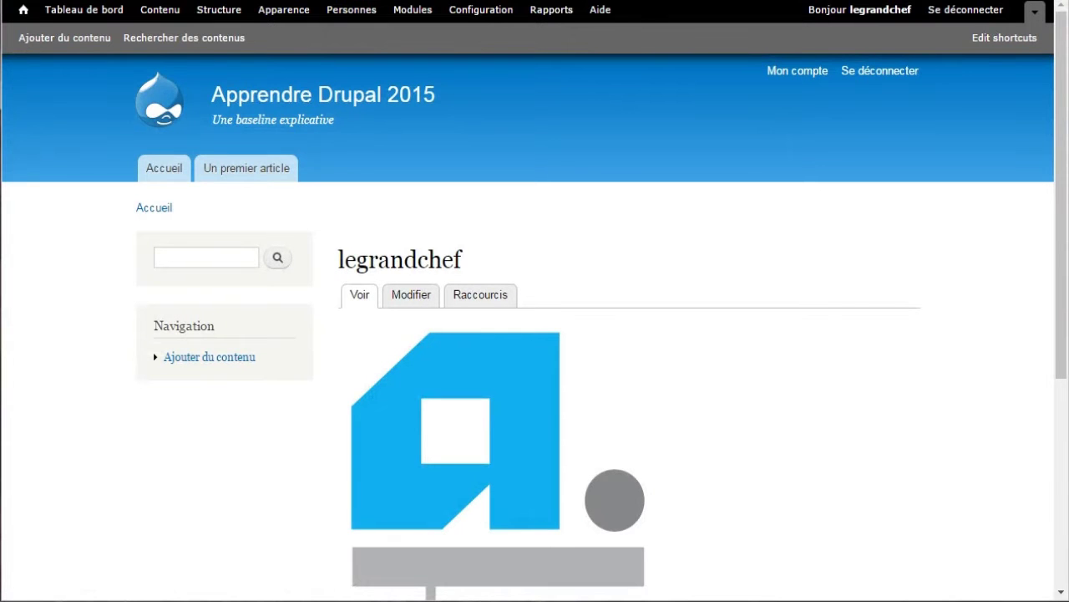
- Apply the "Jeu de raccourcis "rédacteur"" shortcut set to the administrator's own account
{"action": "left_click", "coordinate": [410, 294]}
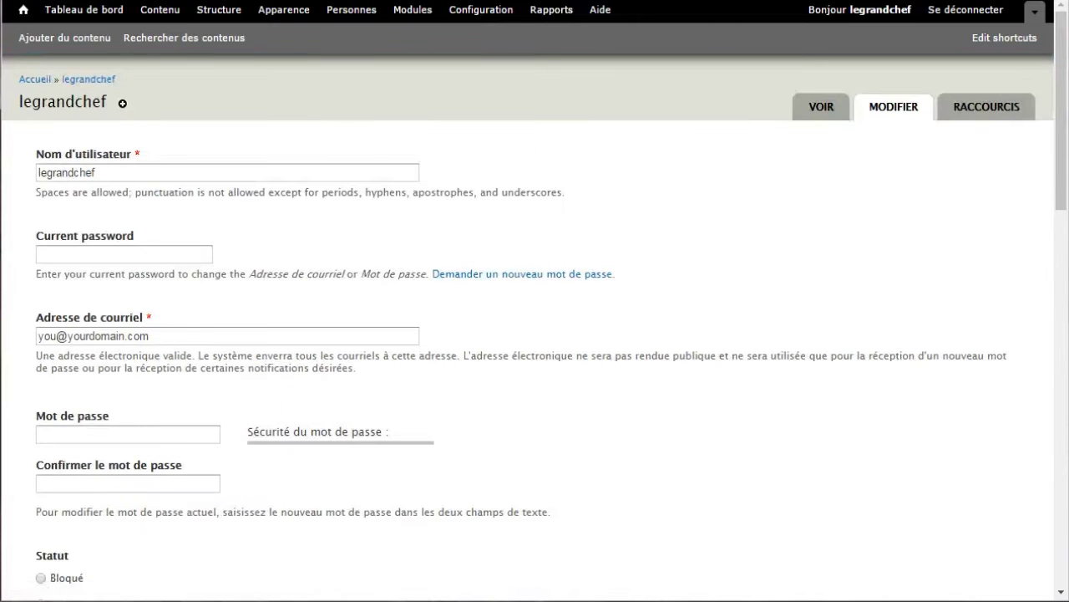
{"action": "left_click", "coordinate": [986, 107]}
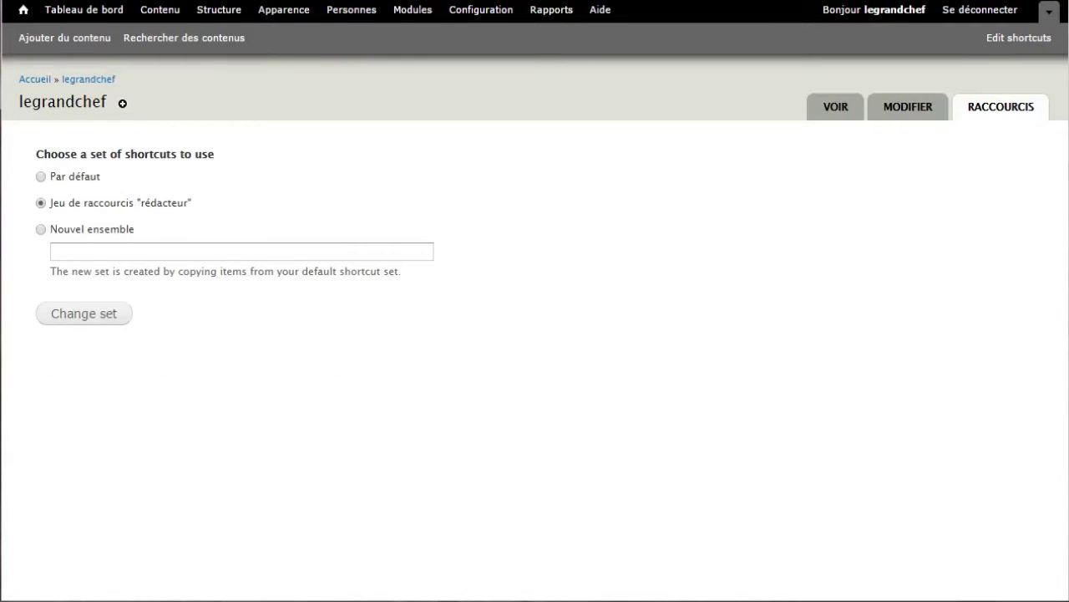
{"action": "left_click", "coordinate": [84, 313]}
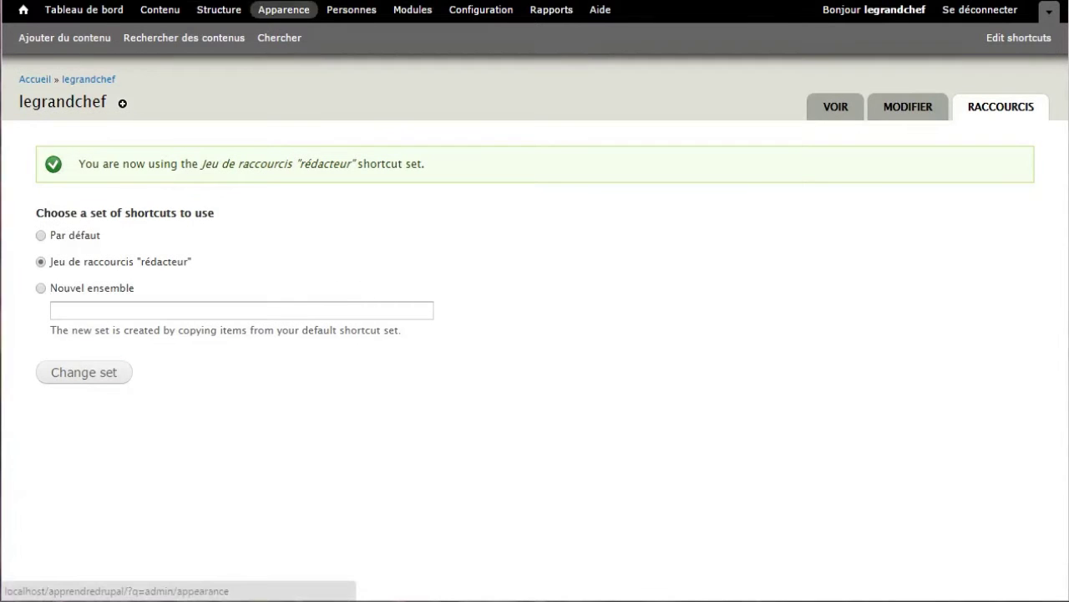
- Add the Personnes and Rapports administration pages to the current shortcut set
{"action": "left_click", "coordinate": [351, 9]}
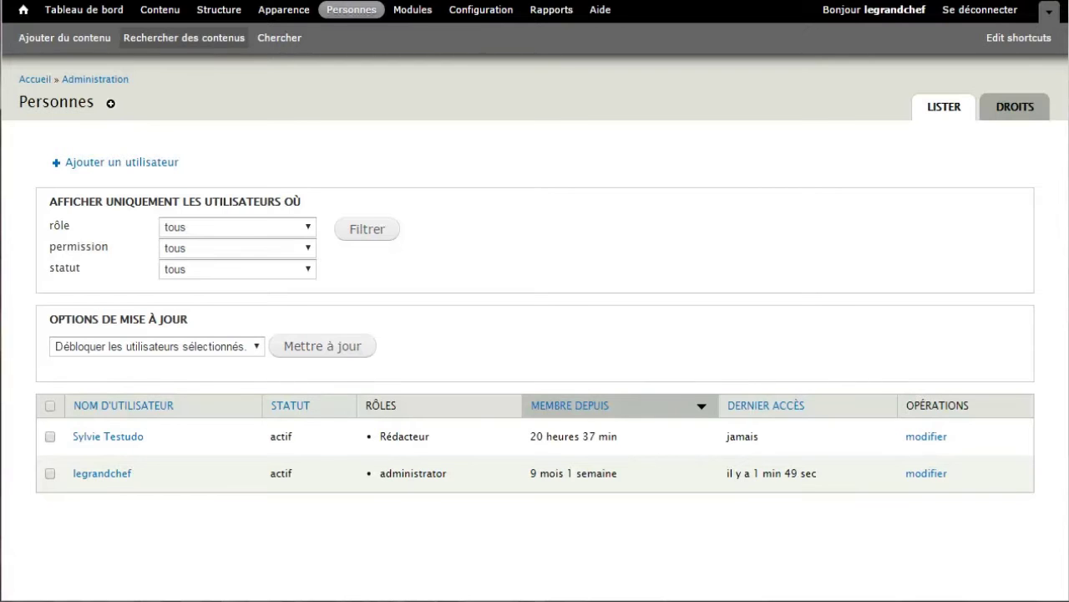
{"action": "left_click", "coordinate": [110, 102]}
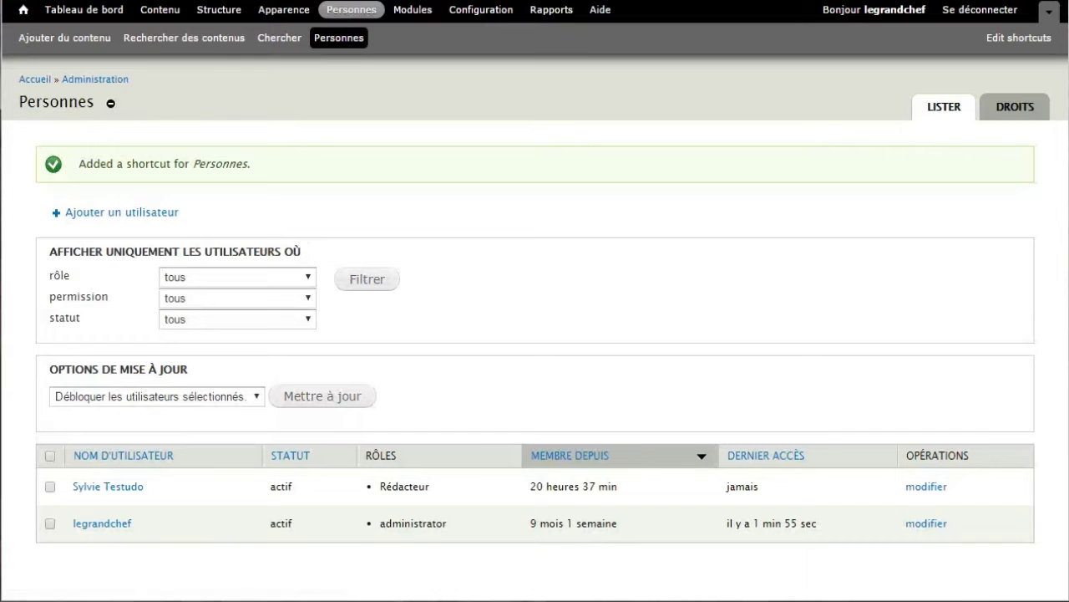
{"action": "left_click", "coordinate": [551, 10]}
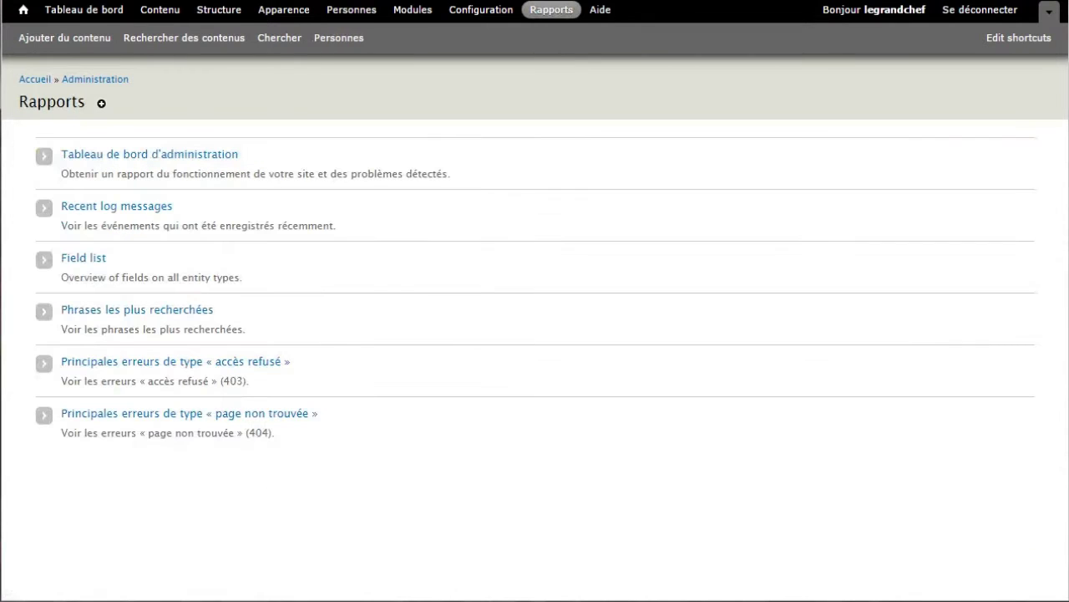
{"action": "left_click", "coordinate": [101, 103]}
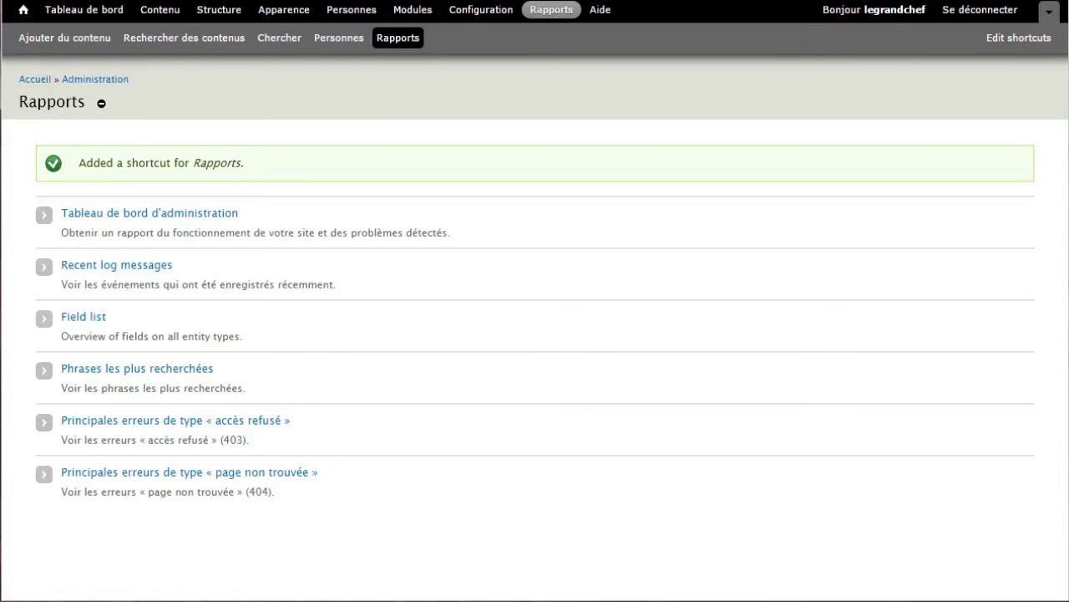
- Assign the "Jeu de raccourcis "rédacteur"" shortcut set to the user who has the Rédacteur role
{"action": "left_click", "coordinate": [481, 9]}
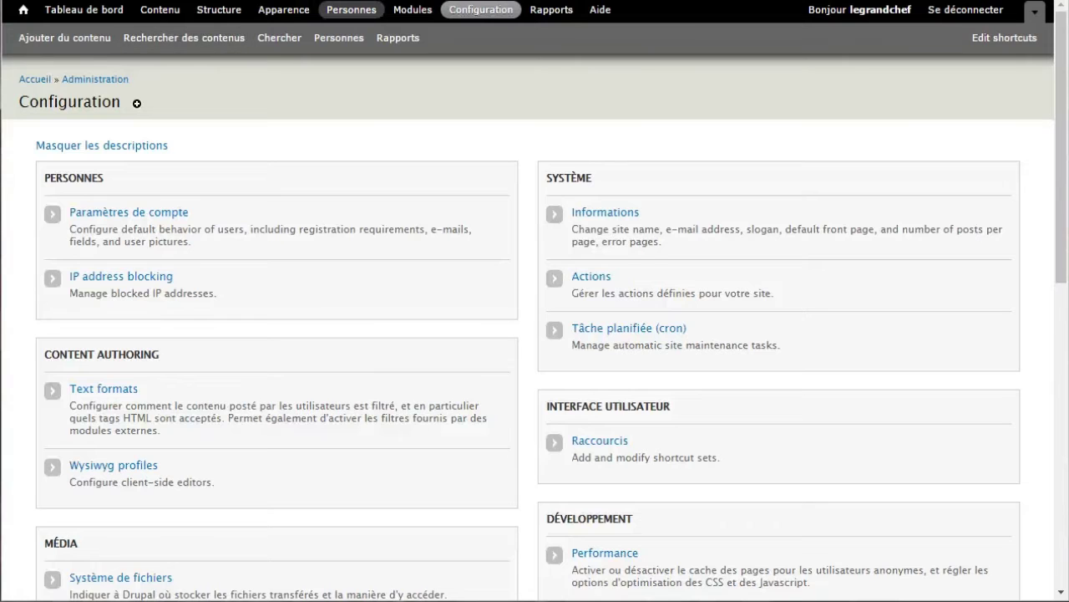
{"action": "left_click", "coordinate": [351, 9]}
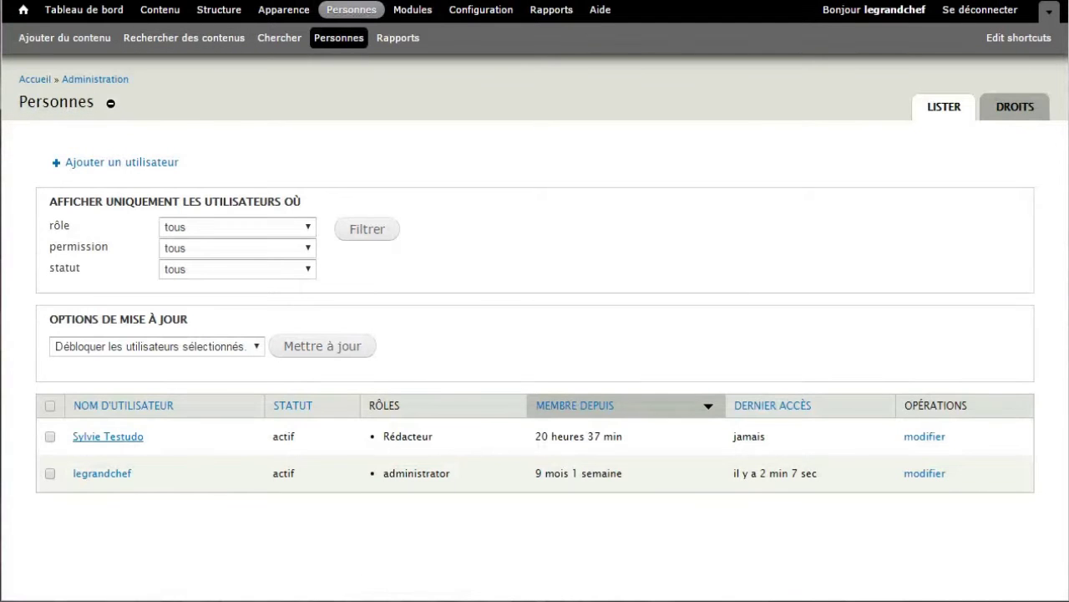
{"action": "left_click", "coordinate": [108, 436]}
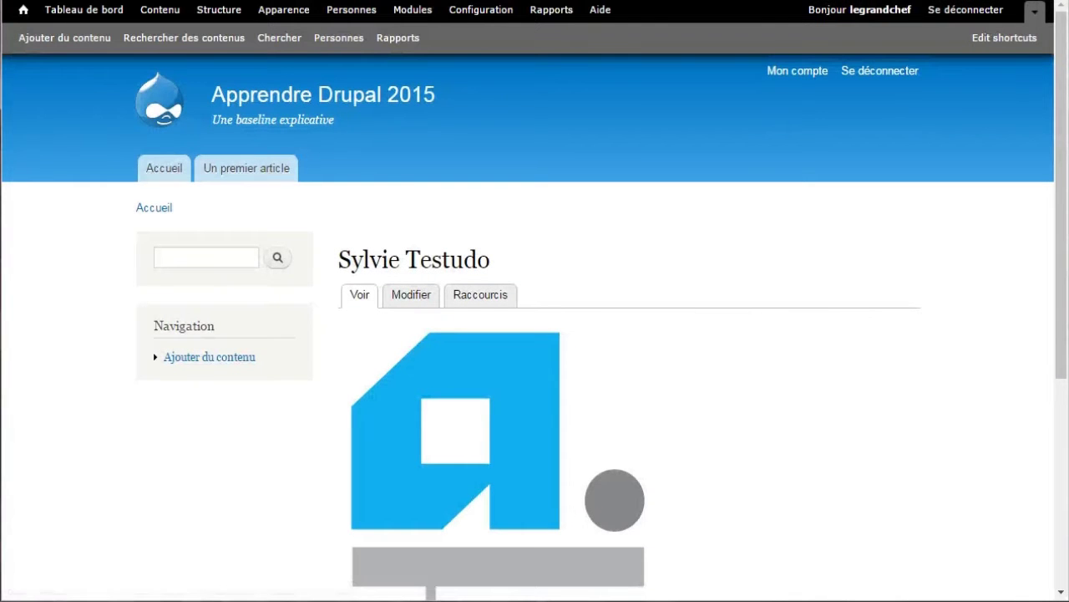
{"action": "left_click", "coordinate": [411, 294]}
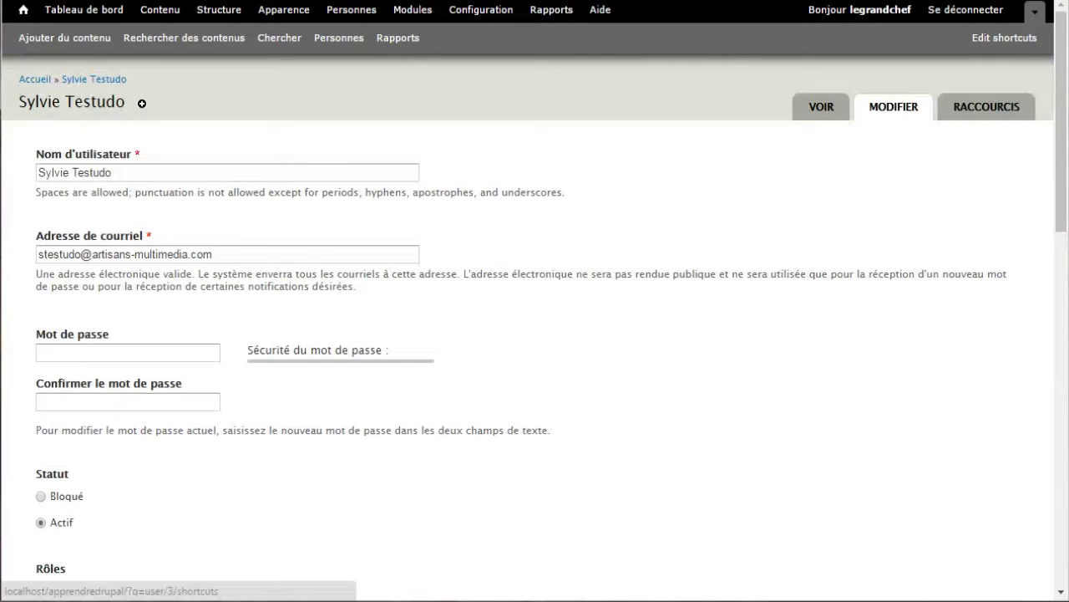
{"action": "left_click", "coordinate": [987, 106]}
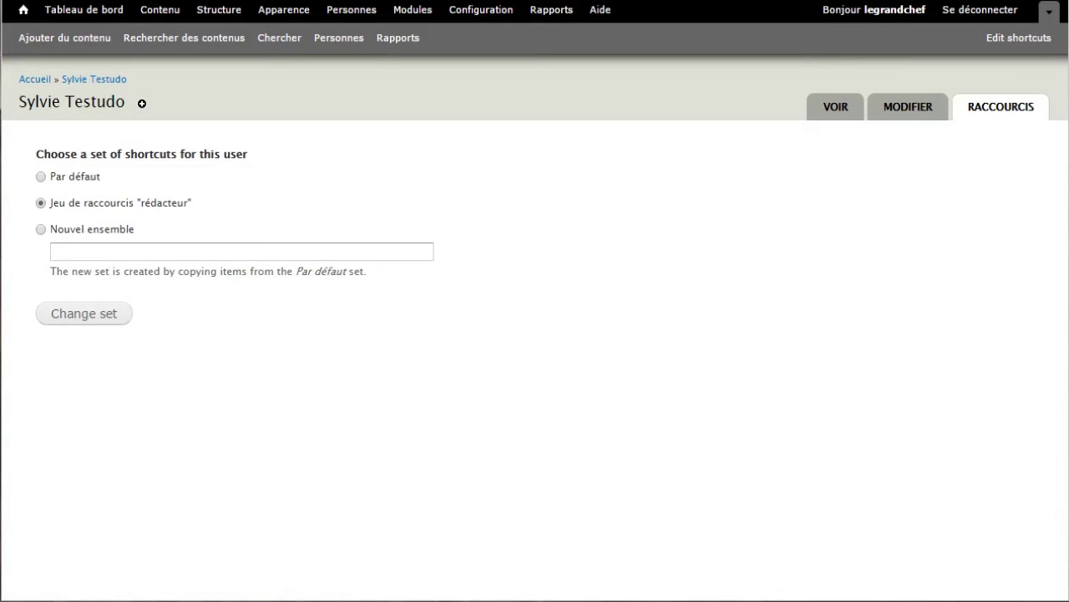
{"action": "left_click", "coordinate": [84, 312]}
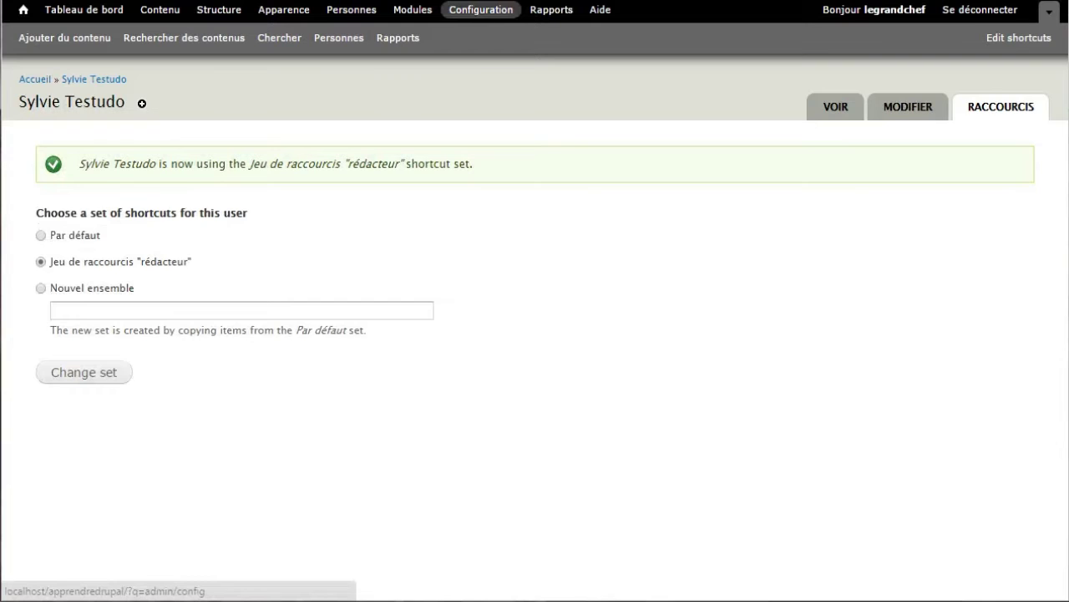
- Try changing the public file system path to sites/all/files in the file system configuration
{"action": "left_click", "coordinate": [481, 9]}
{"action": "scroll", "coordinate": [535, 334], "scroll_direction": "down", "scroll_amount": 3}
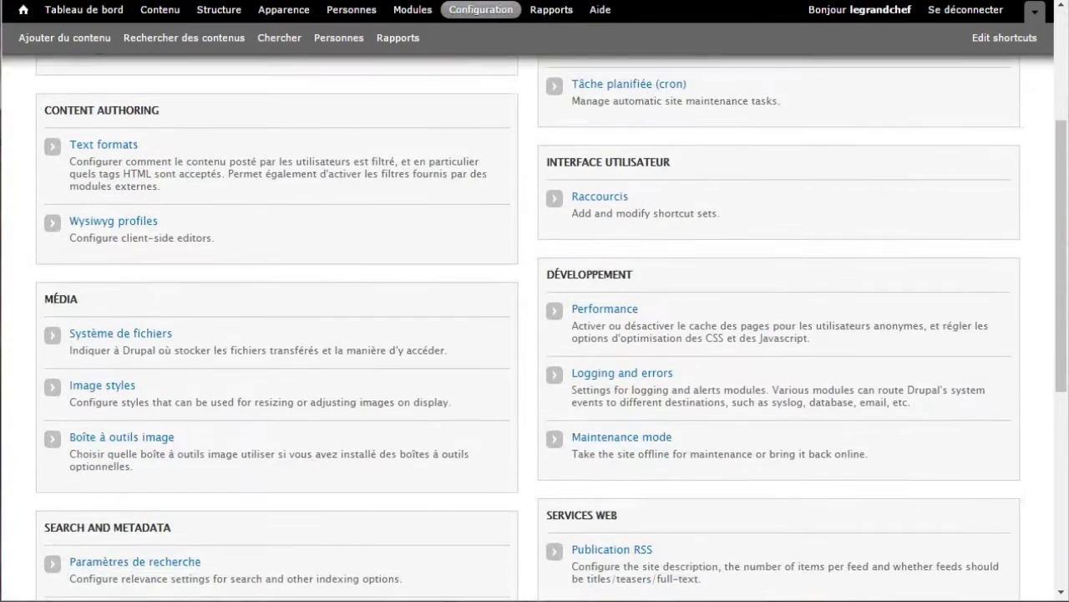
{"action": "scroll", "coordinate": [535, 334], "scroll_direction": "down", "scroll_amount": 2}
{"action": "left_click", "coordinate": [121, 225]}
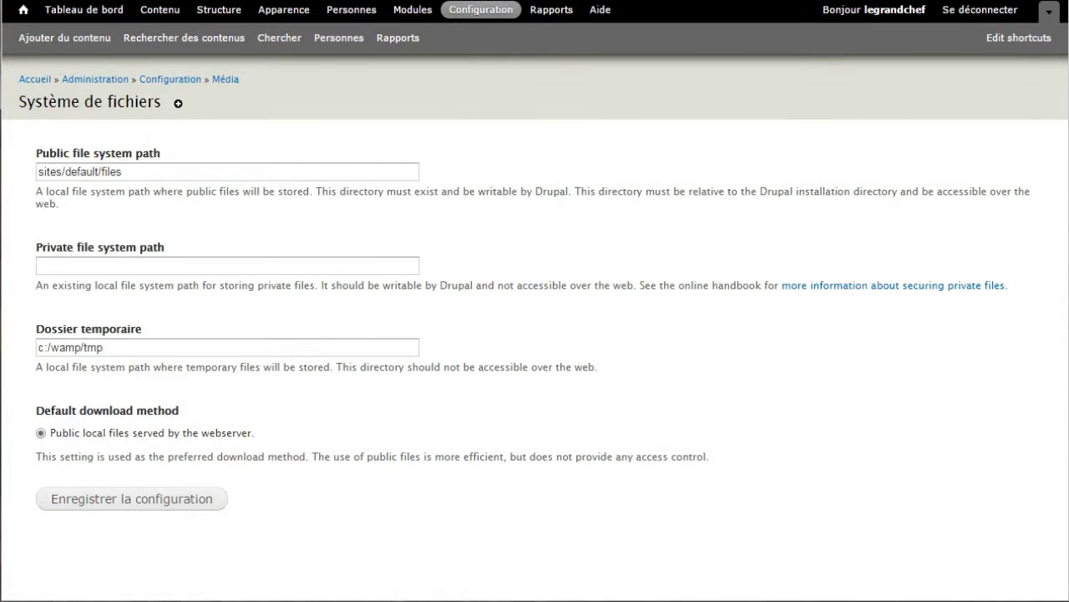
{"action": "left_click_drag", "start_coordinate": [123, 172], "coordinate": [37, 171]}
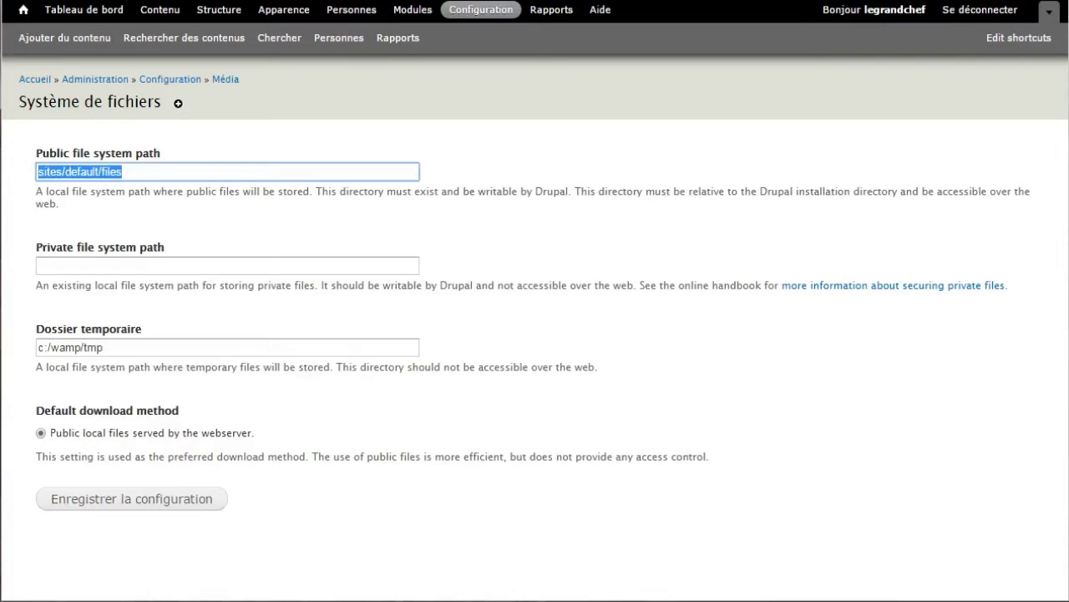
{"action": "left_click", "coordinate": [98, 171]}
{"action": "key", "text": "BackSpace"}
{"action": "key", "text": "BackSpace"}
{"action": "key", "text": "BackSpace"}
{"action": "key", "text": "BackSpace"}
{"action": "key", "text": "BackSpace"}
{"action": "key", "text": "BackSpace"}
{"action": "key", "text": "BackSpace"}
{"action": "type", "text": "all"}
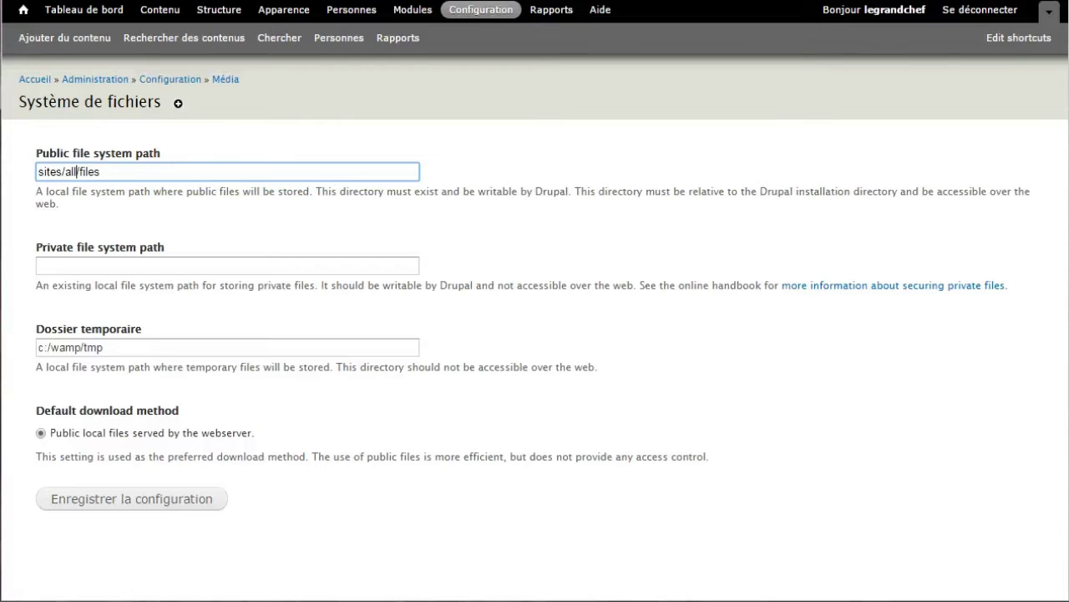
{"action": "left_click", "coordinate": [38, 265]}
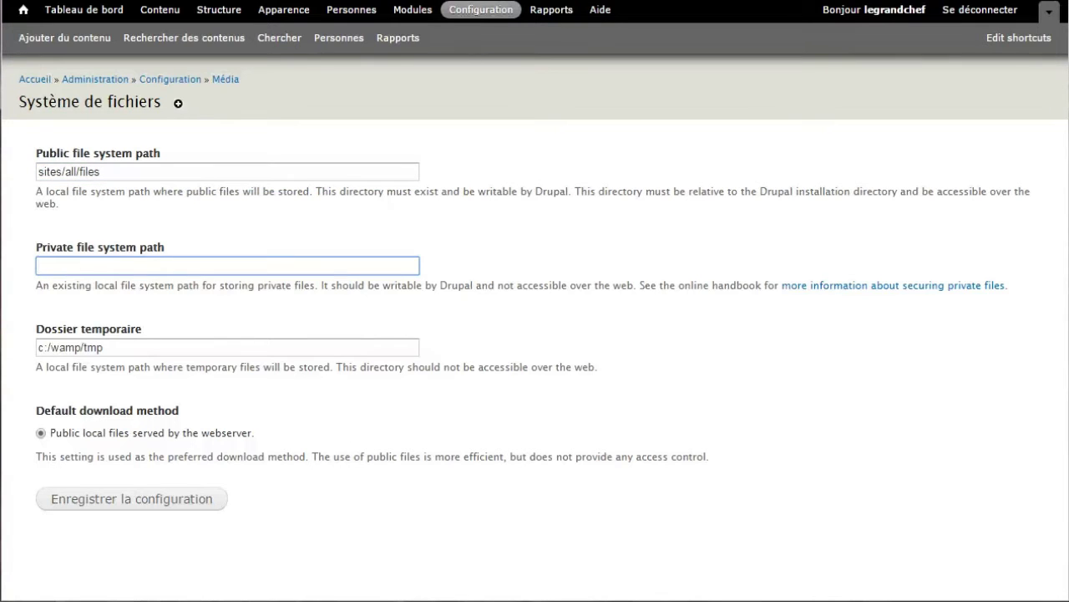
- Create a new image style named "Très grand" in the media configuration
{"action": "left_click", "coordinate": [481, 9]}
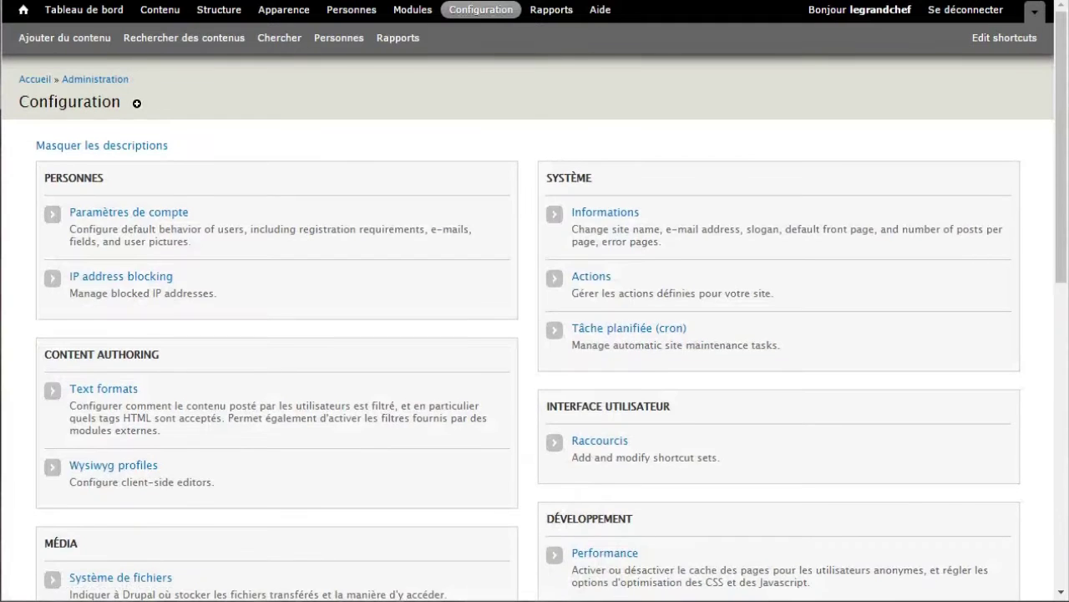
{"action": "scroll", "coordinate": [96, 368], "scroll_direction": "down", "scroll_amount": 3}
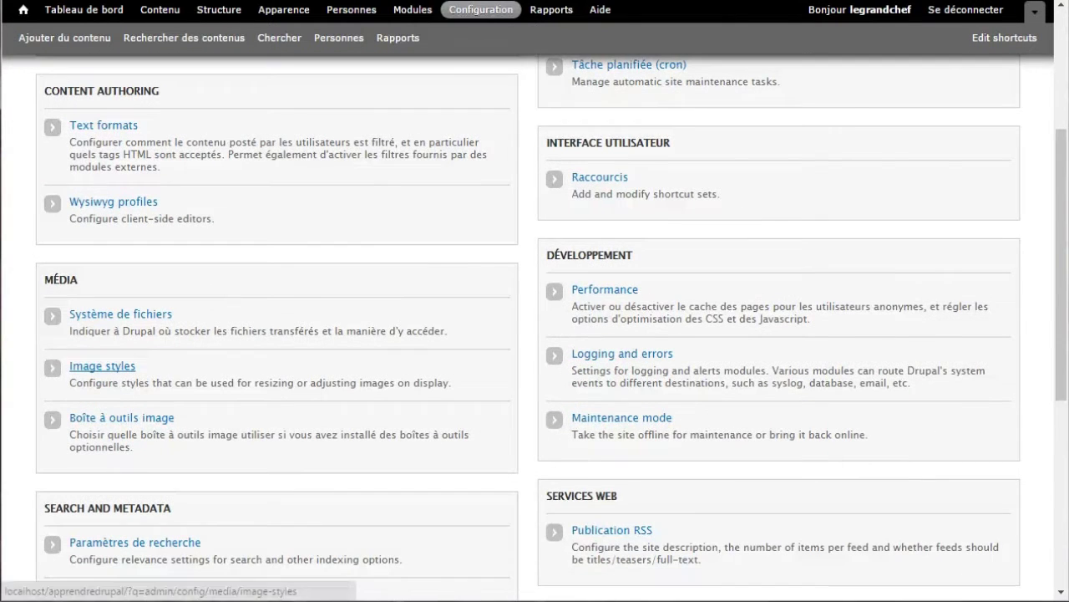
{"action": "left_click", "coordinate": [102, 366]}
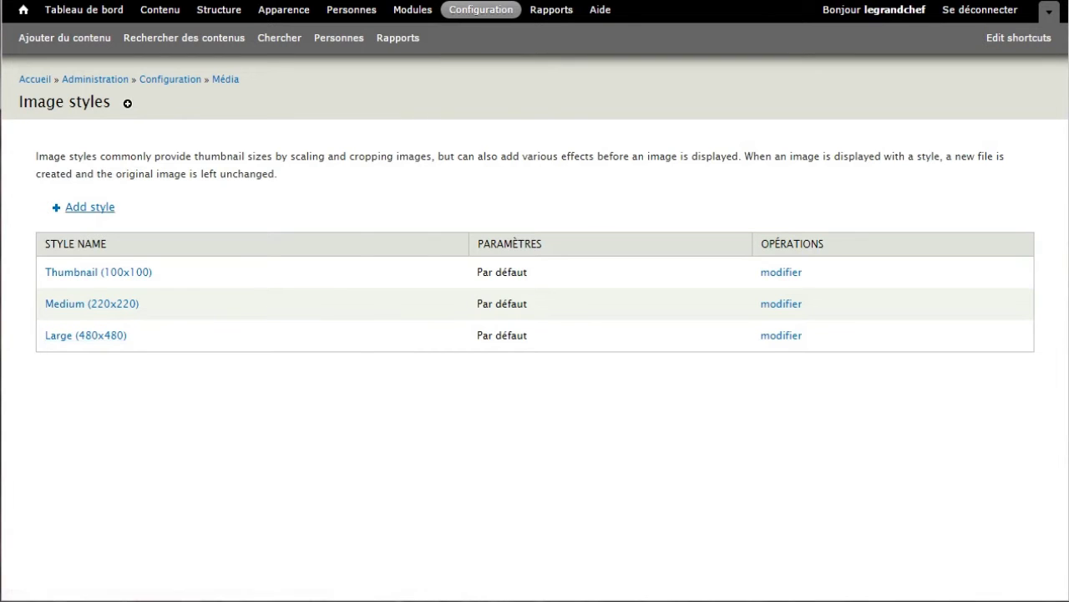
{"action": "left_click", "coordinate": [89, 207]}
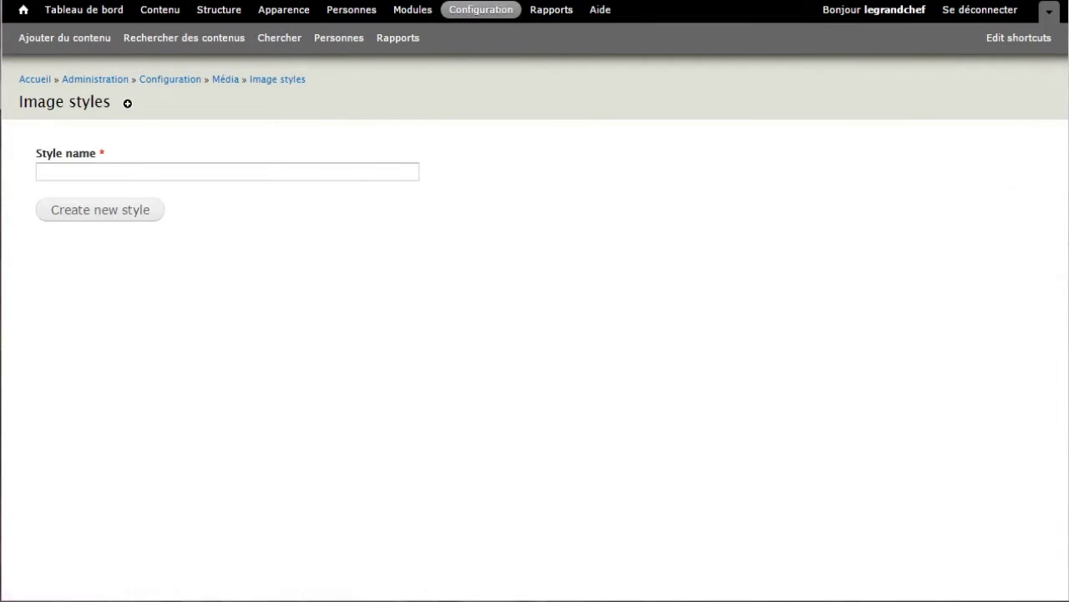
{"action": "left_click", "coordinate": [38, 171]}
{"action": "type", "text": "Tr"}
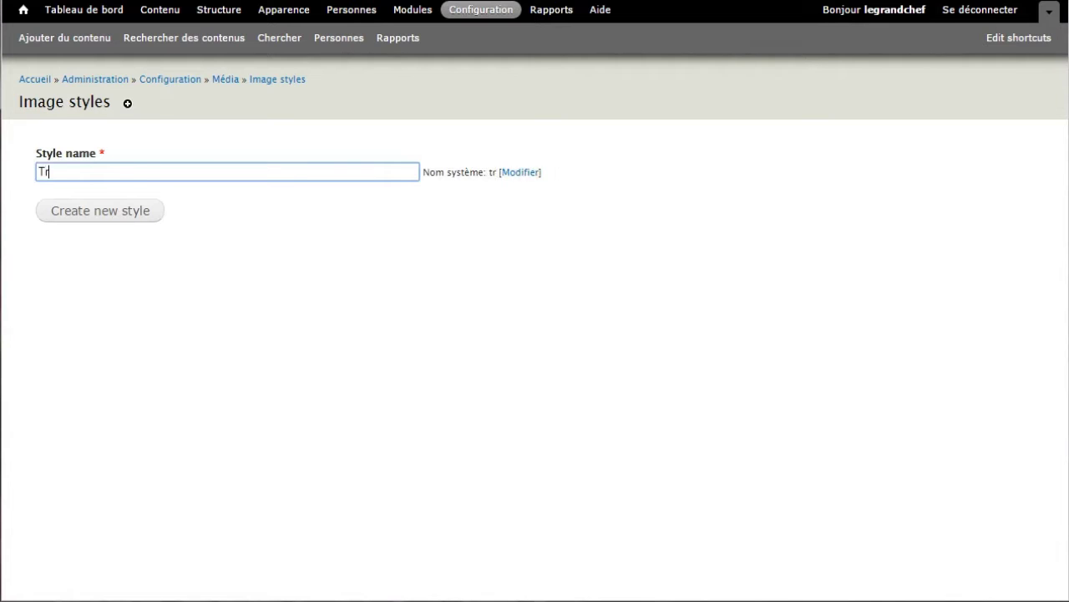
{"action": "type", "text": "ès grand"}
{"action": "key", "text": "Tab"}
{"action": "key", "text": "Return"}
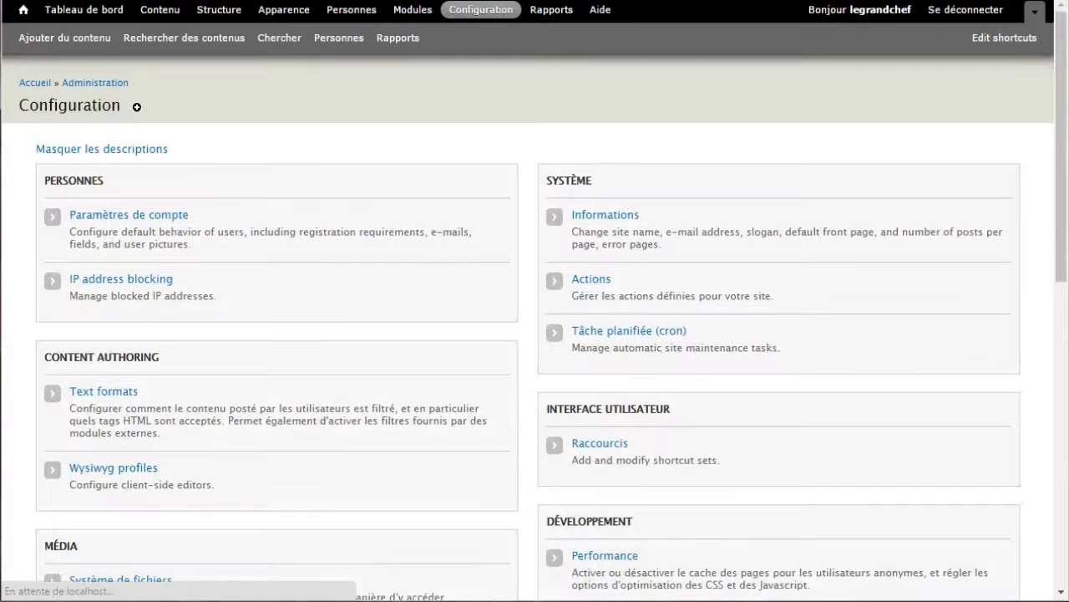
- Examine the JPEG quality setting of the image toolkit, then return to the media and development settings in the configuration overview
{"action": "scroll", "coordinate": [535, 334], "scroll_direction": "down", "scroll_amount": 3}
{"action": "scroll", "coordinate": [535, 334], "scroll_direction": "down", "scroll_amount": 5}
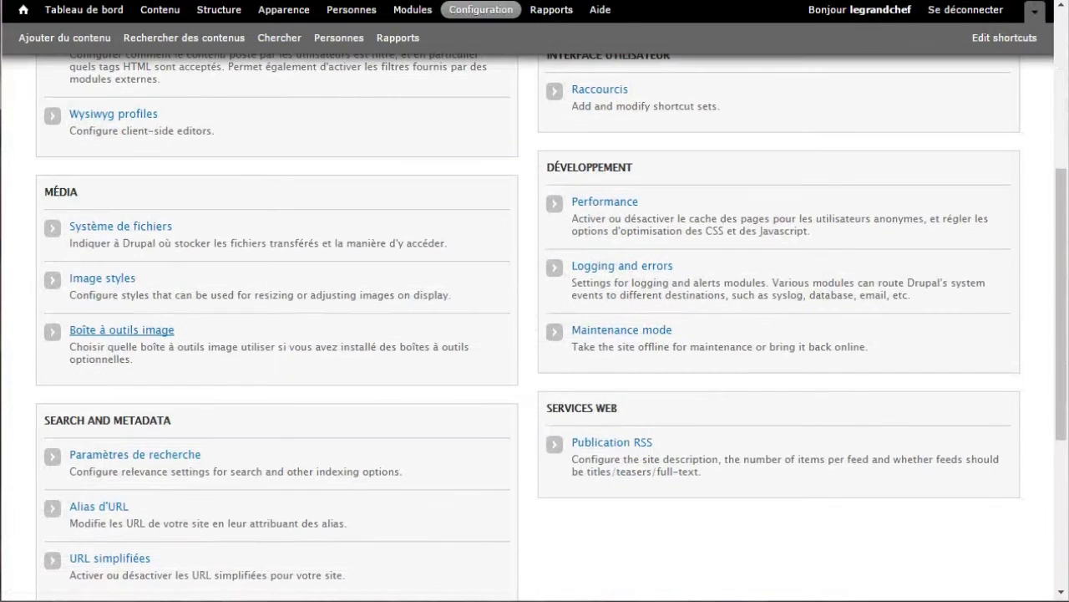
{"action": "left_click", "coordinate": [121, 330]}
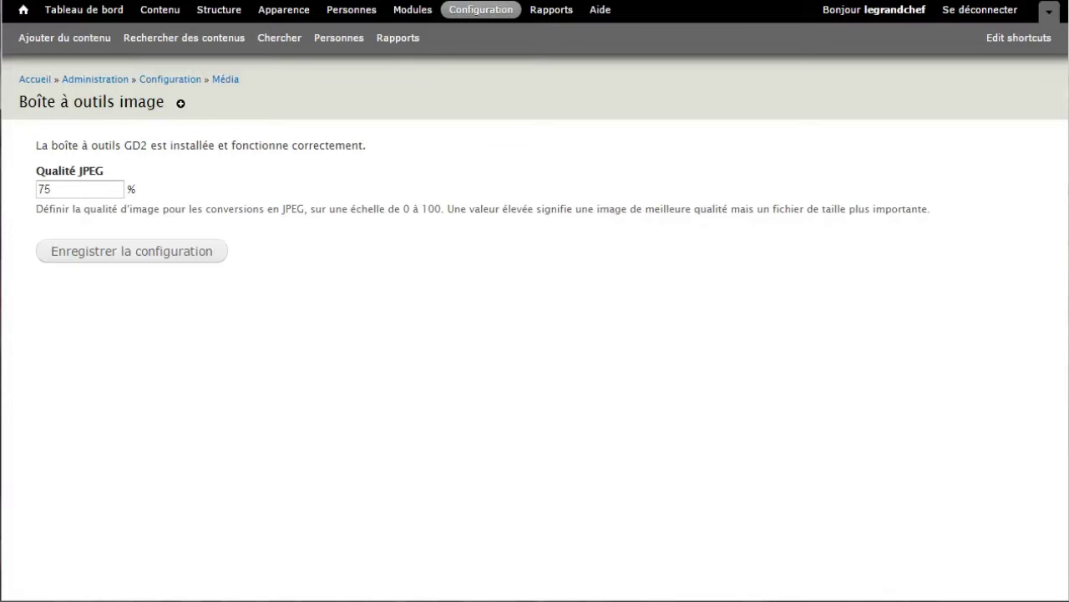
{"action": "left_click", "coordinate": [481, 9]}
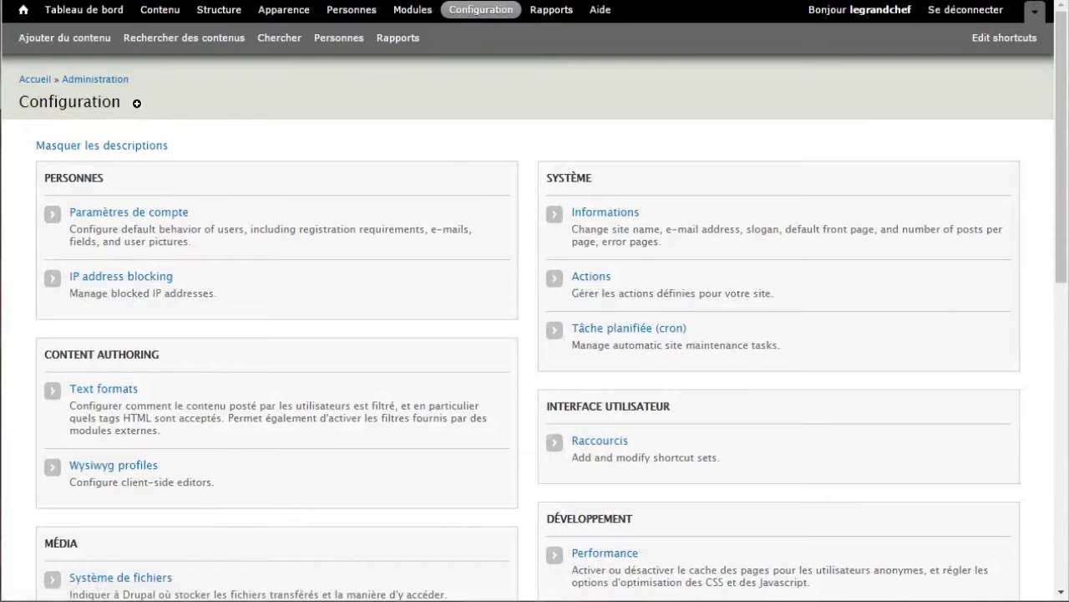
{"action": "scroll", "coordinate": [535, 335], "scroll_direction": "down", "scroll_amount": 4}
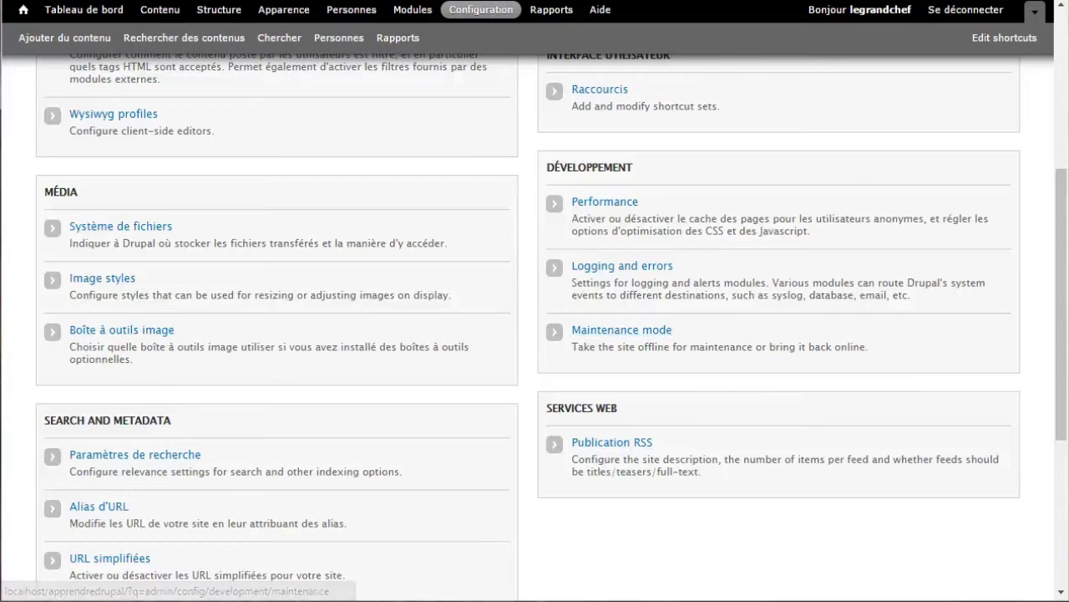
- Open the search settings and reindex the site, confirming the reindexing
{"action": "scroll", "coordinate": [551, 328], "scroll_direction": "down", "scroll_amount": 3}
{"action": "scroll", "coordinate": [551, 327], "scroll_direction": "down", "scroll_amount": 1}
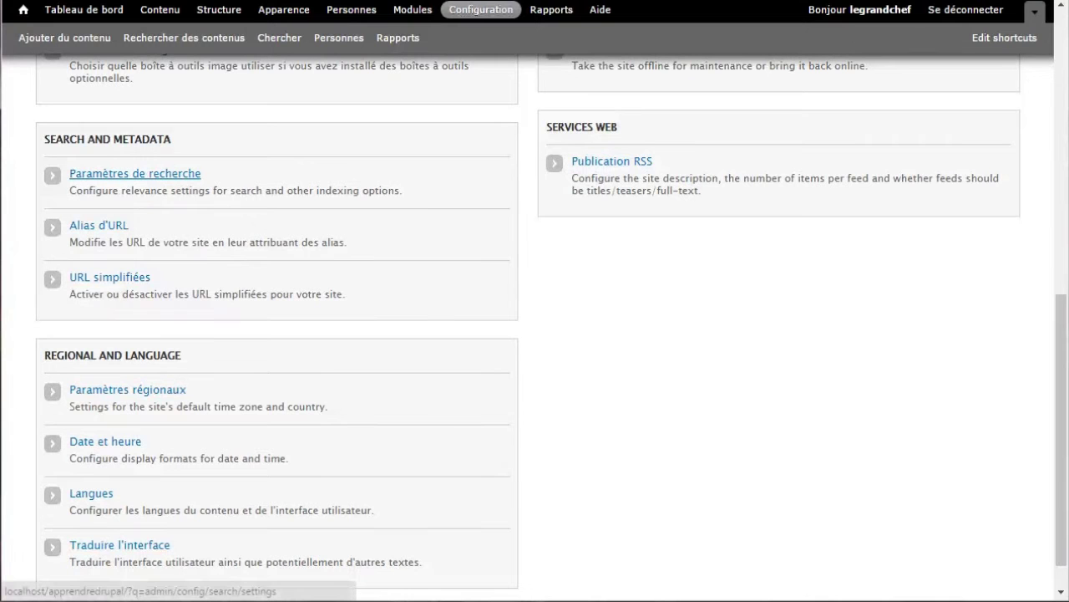
{"action": "left_click", "coordinate": [135, 173]}
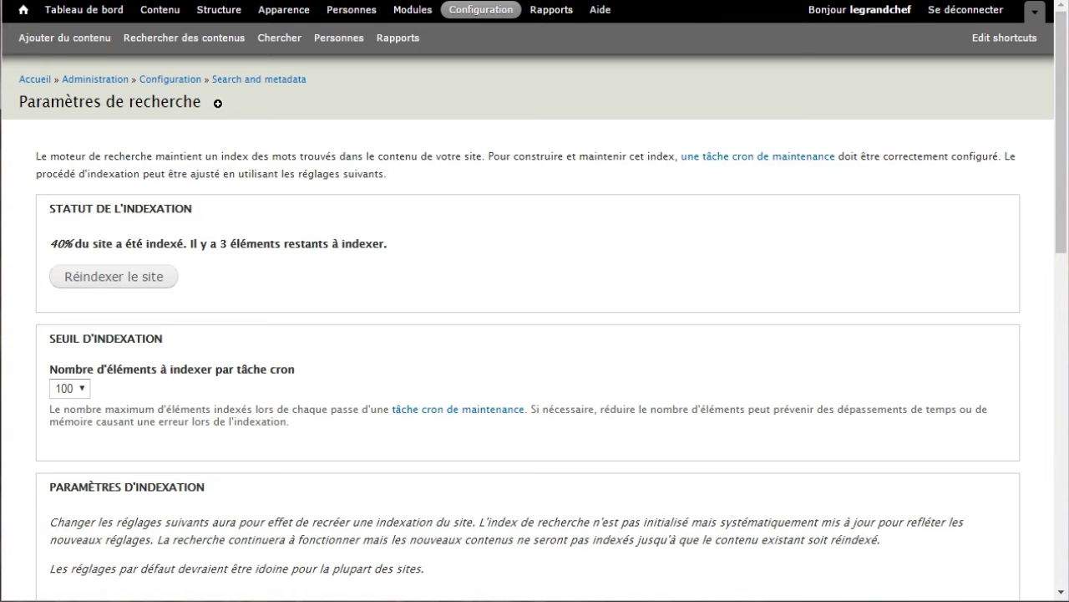
{"action": "scroll", "coordinate": [535, 335], "scroll_direction": "down", "scroll_amount": 3}
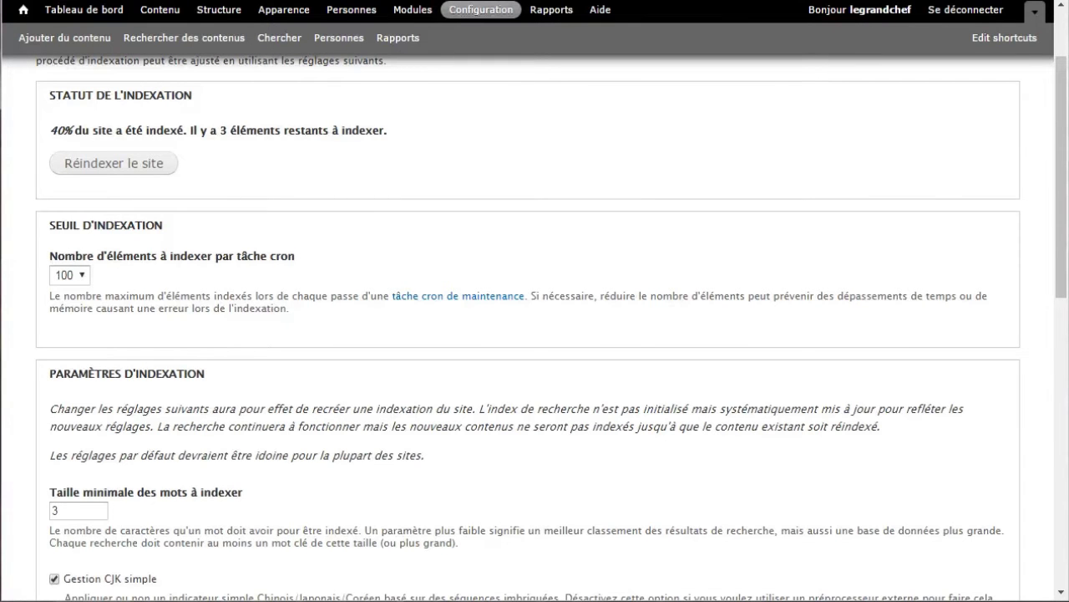
{"action": "left_click", "coordinate": [113, 163]}
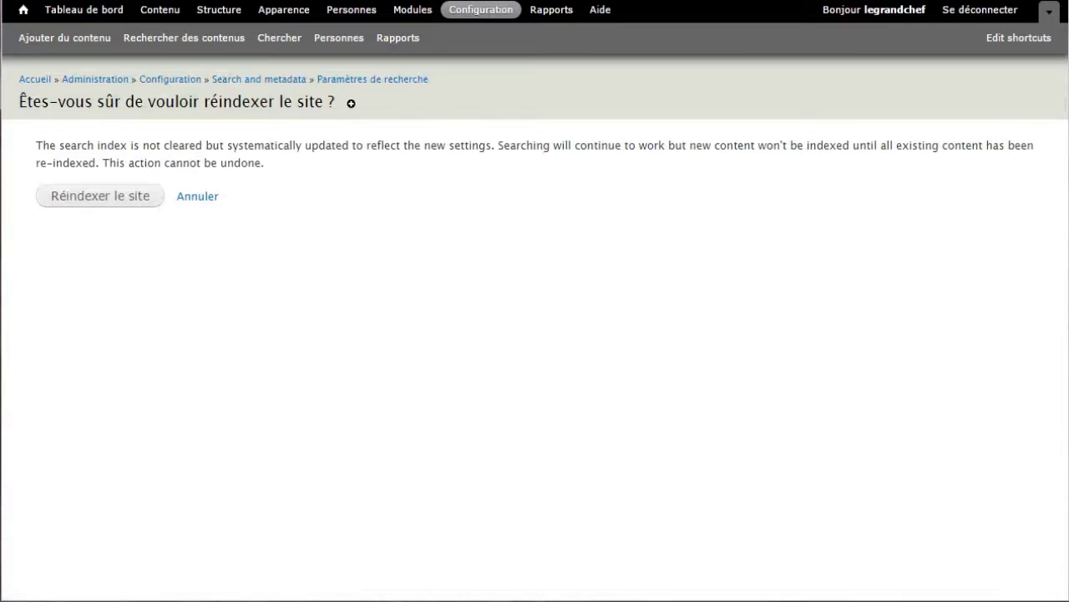
{"action": "left_click", "coordinate": [101, 196]}
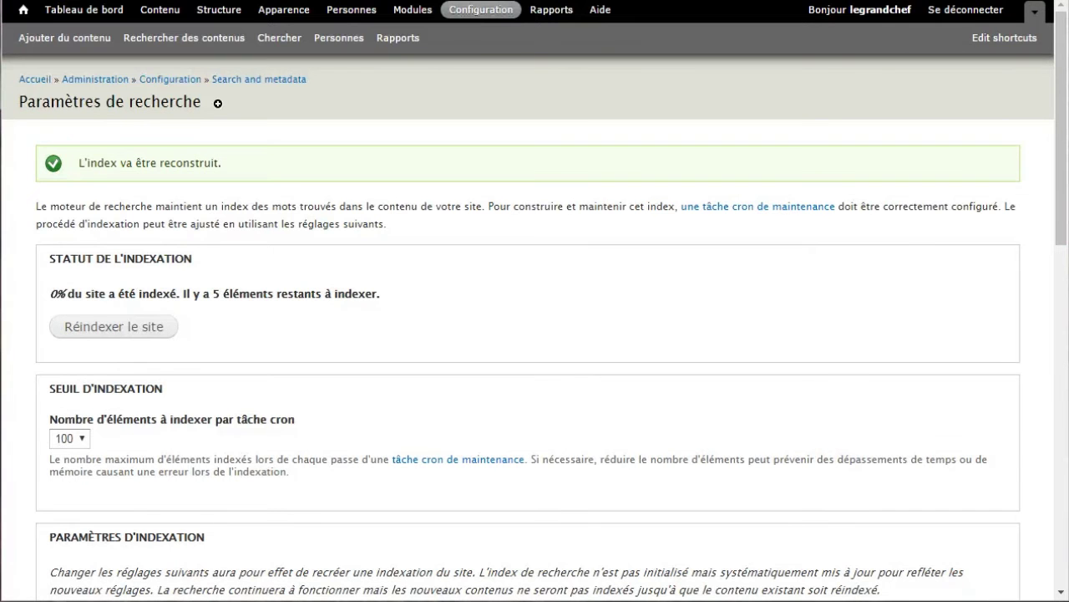
{"action": "left_click_drag", "start_coordinate": [222, 163], "coordinate": [79, 162]}
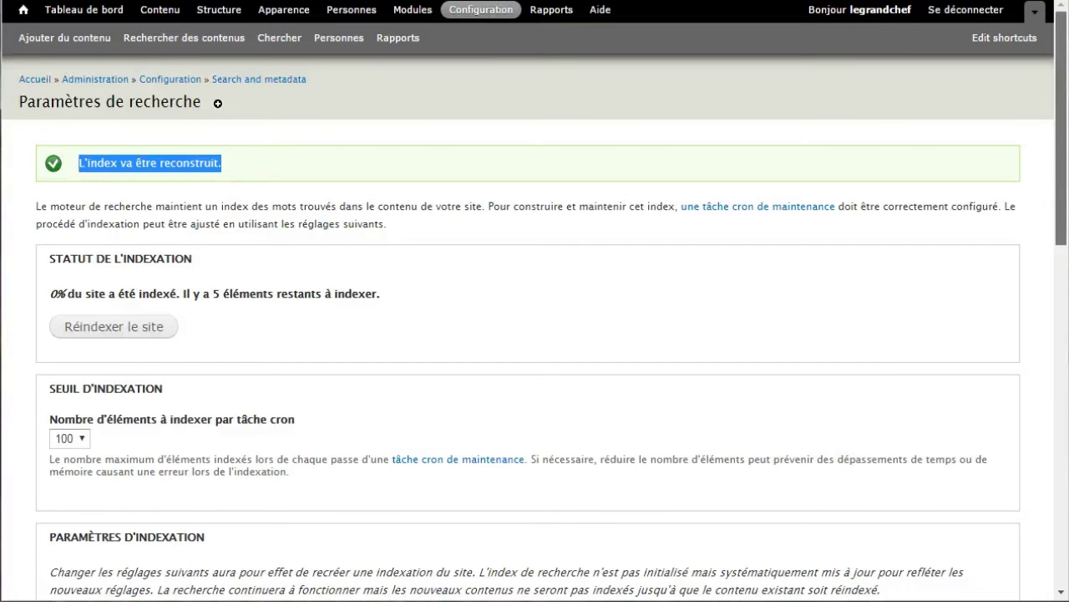
- Review the number of items to index per cron run, and set the minimum word length to index to 4
{"action": "scroll", "coordinate": [535, 334], "scroll_direction": "down", "scroll_amount": 1}
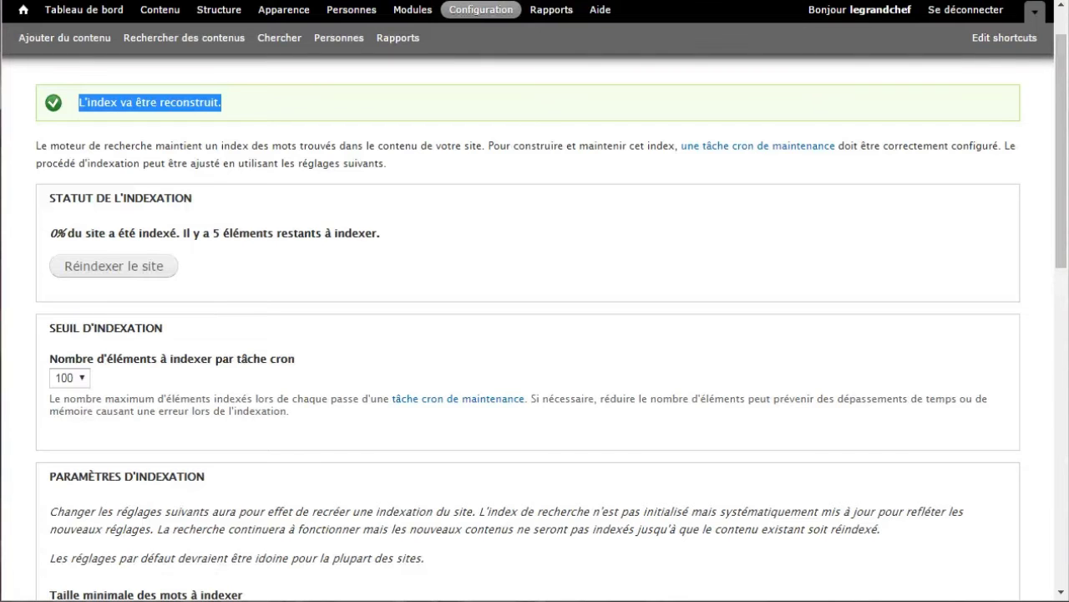
{"action": "scroll", "coordinate": [534, 326], "scroll_direction": "down", "scroll_amount": 3}
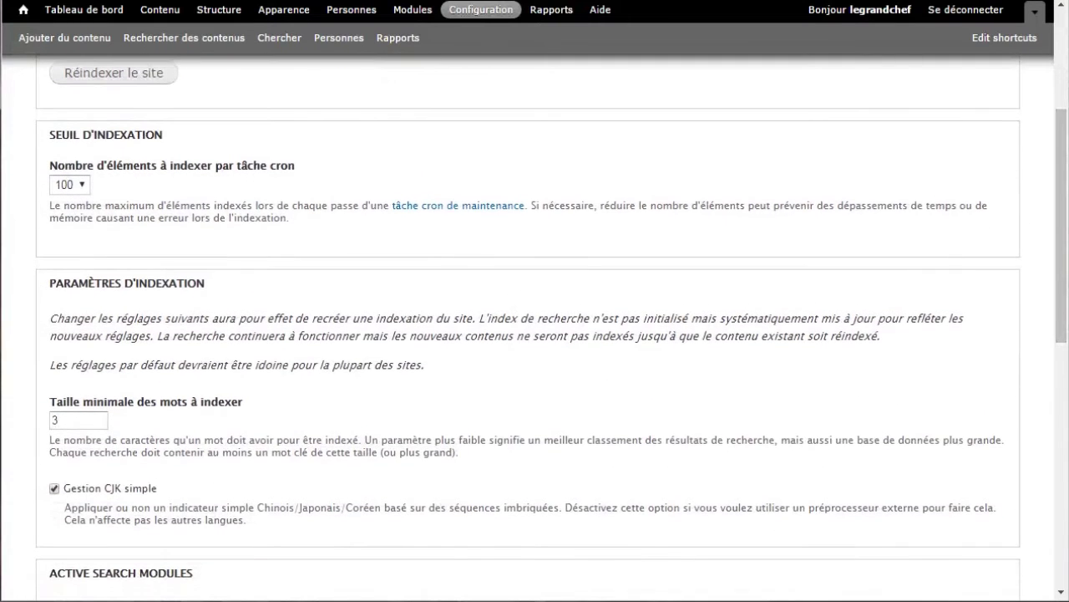
{"action": "left_click", "coordinate": [69, 184]}
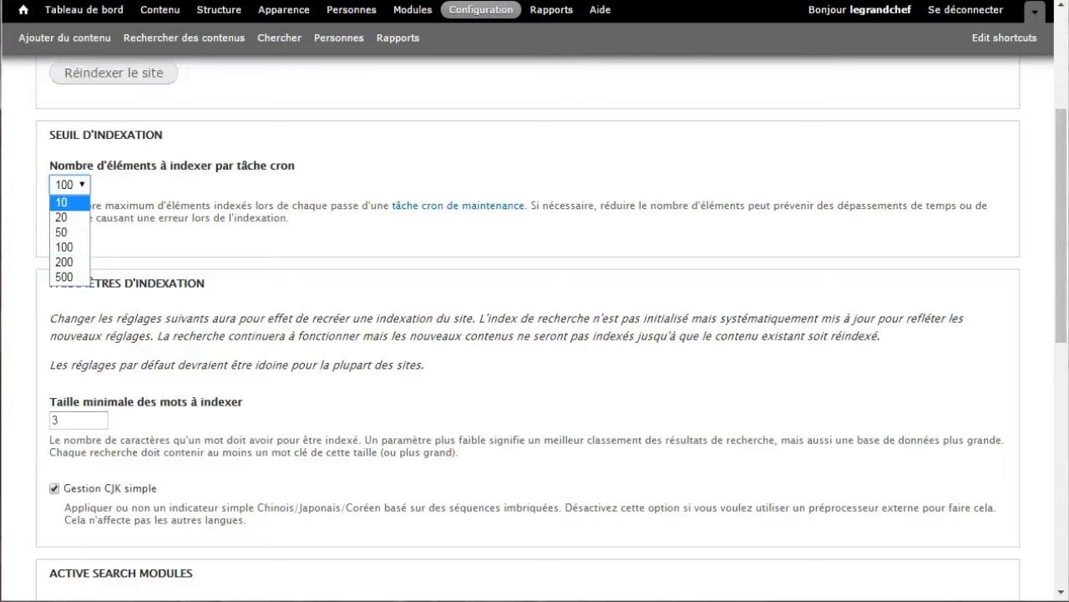
{"action": "key", "text": "Escape"}
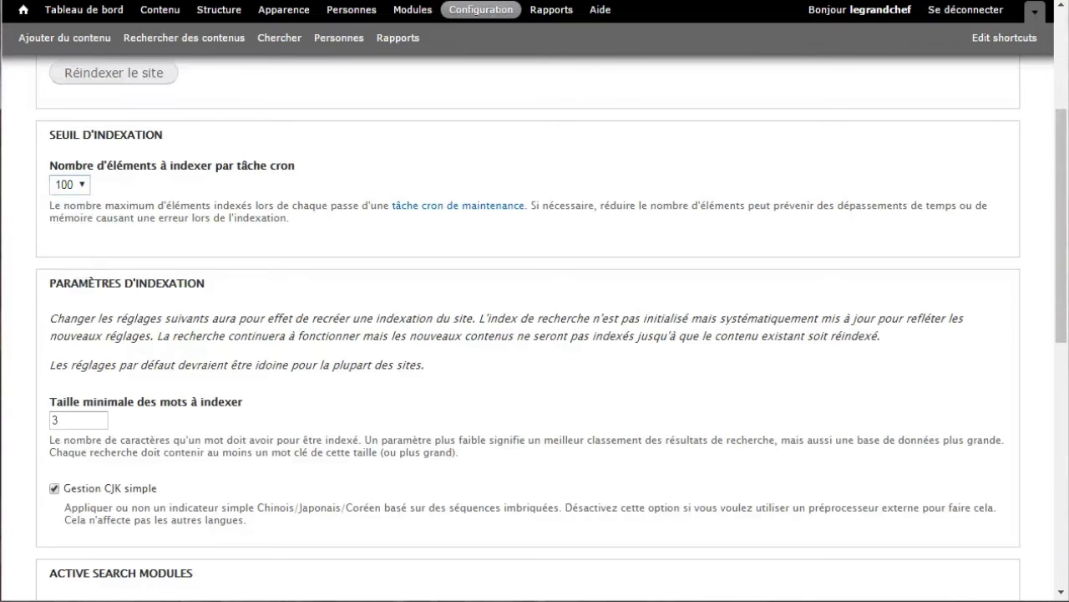
{"action": "scroll", "coordinate": [551, 326], "scroll_direction": "down", "scroll_amount": 3}
{"action": "double_click", "coordinate": [56, 272]}
{"action": "type", "text": "4"}
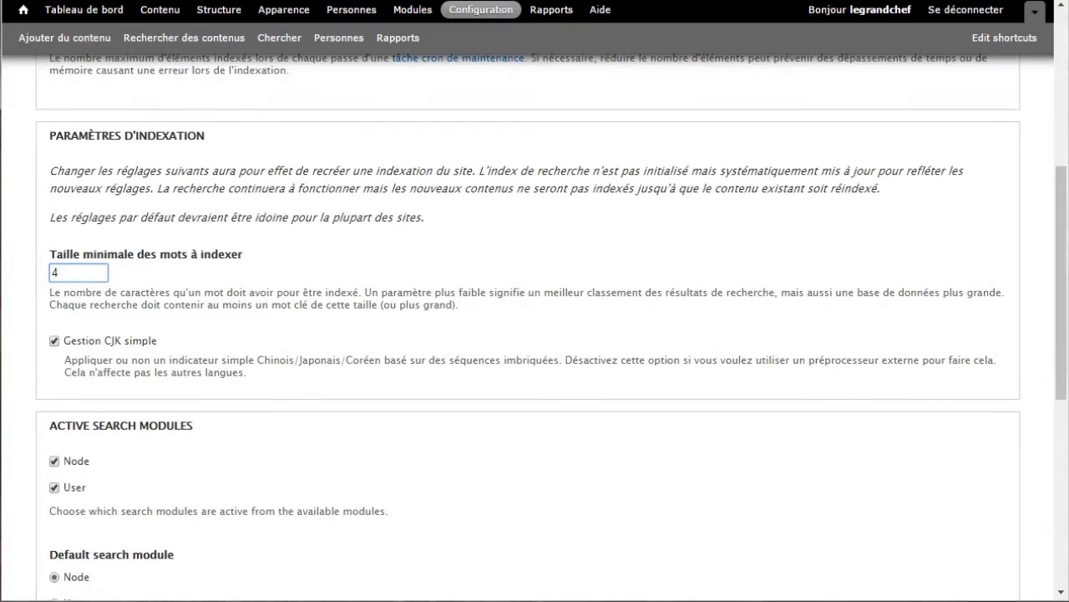
{"action": "key", "text": "Tab"}
{"action": "key", "text": "space"}
{"action": "key", "text": "space"}
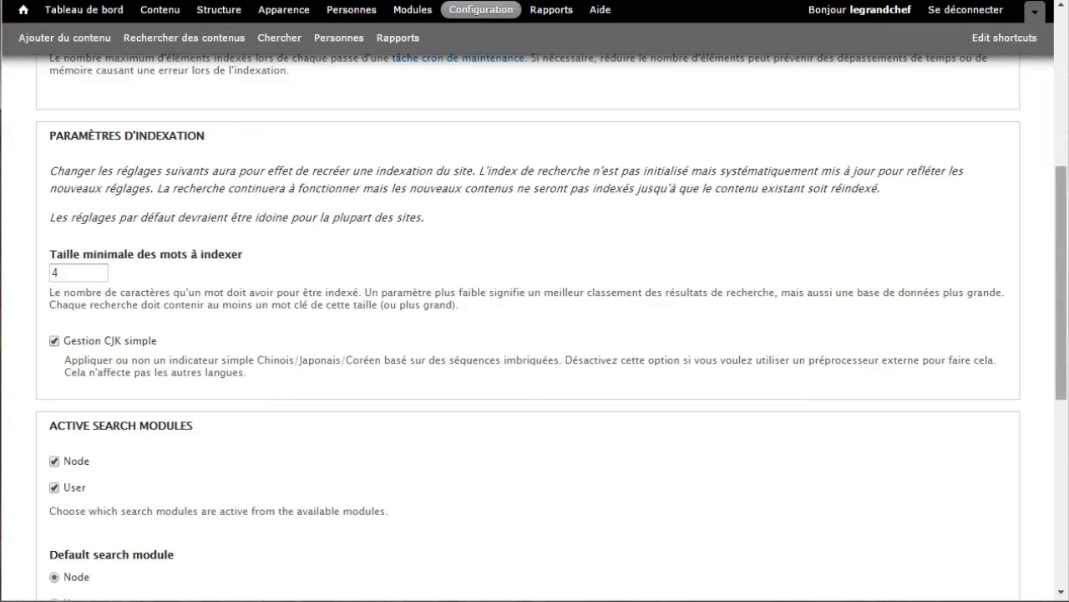
- Deactivate the User search module and keep Node active in the active search modules
{"action": "scroll", "coordinate": [535, 323], "scroll_direction": "down", "scroll_amount": 3}
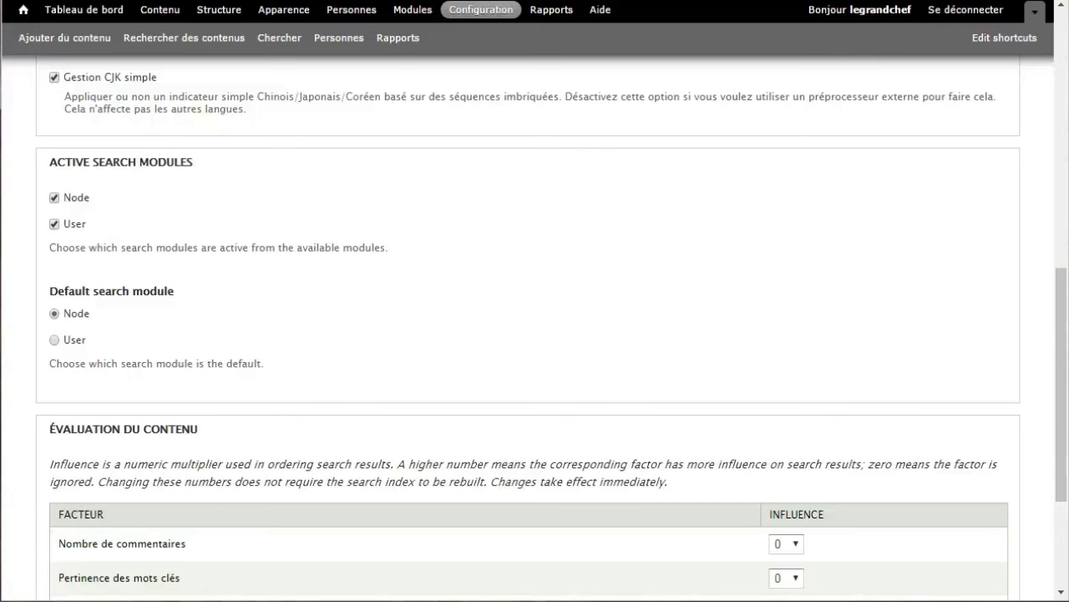
{"action": "left_click", "coordinate": [54, 198]}
{"action": "left_click", "coordinate": [54, 197]}
{"action": "left_click", "coordinate": [54, 224]}
{"action": "left_click", "coordinate": [54, 224]}
{"action": "left_click", "coordinate": [55, 224]}
- Review the content ranking factors and their available influence values, and save the search configuration
{"action": "scroll", "coordinate": [535, 334], "scroll_direction": "down", "scroll_amount": 3}
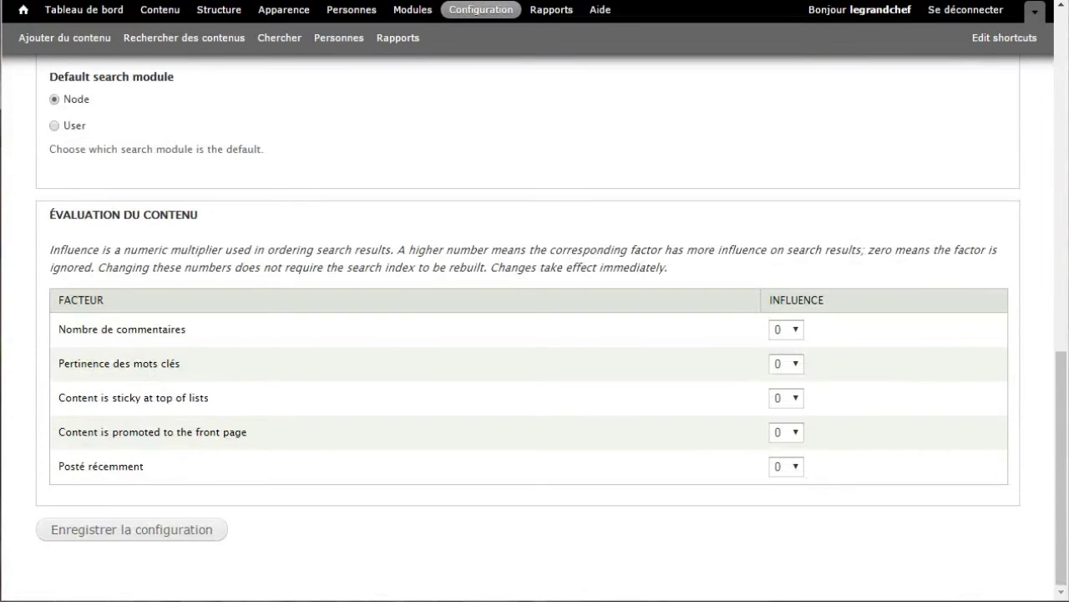
{"action": "left_click_drag", "start_coordinate": [180, 363], "coordinate": [57, 299]}
{"action": "left_click", "coordinate": [57, 299]}
{"action": "left_click_drag", "start_coordinate": [210, 398], "coordinate": [57, 398]}
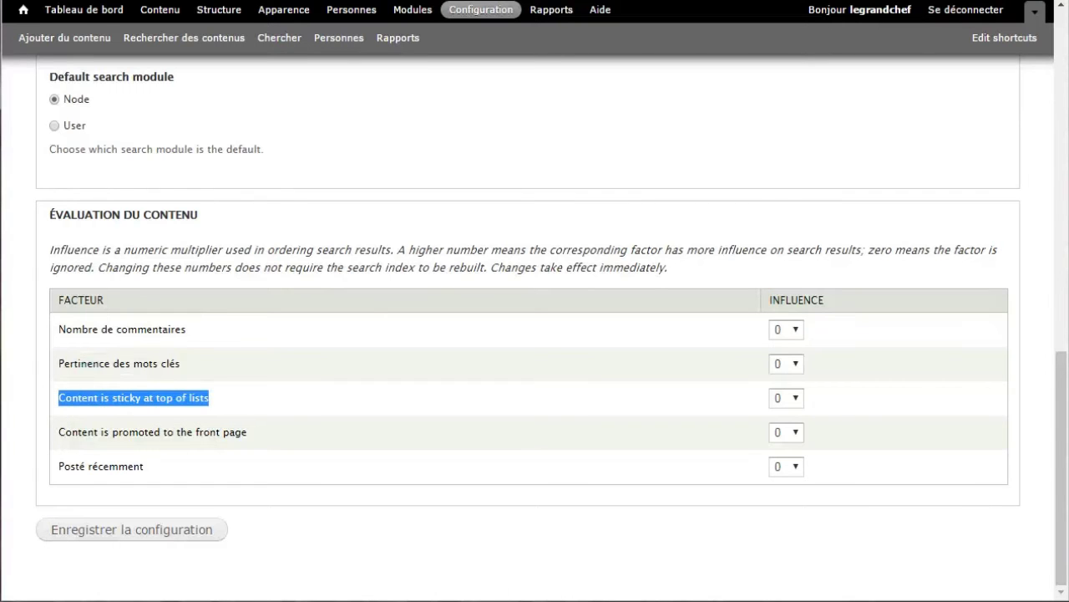
{"action": "left_click_drag", "start_coordinate": [247, 432], "coordinate": [58, 432]}
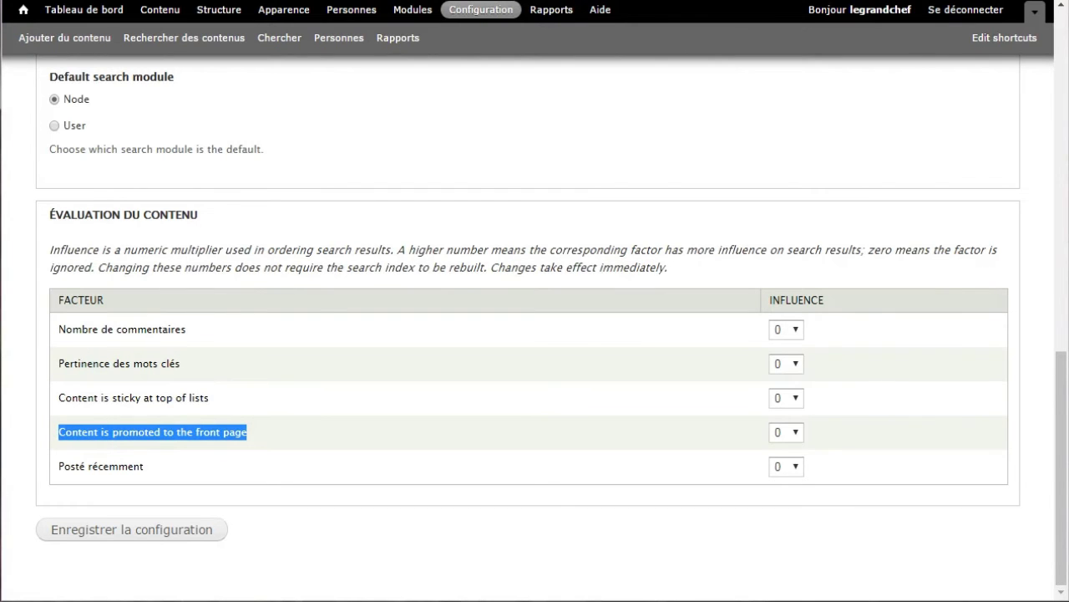
{"action": "left_click_drag", "start_coordinate": [144, 466], "coordinate": [58, 466]}
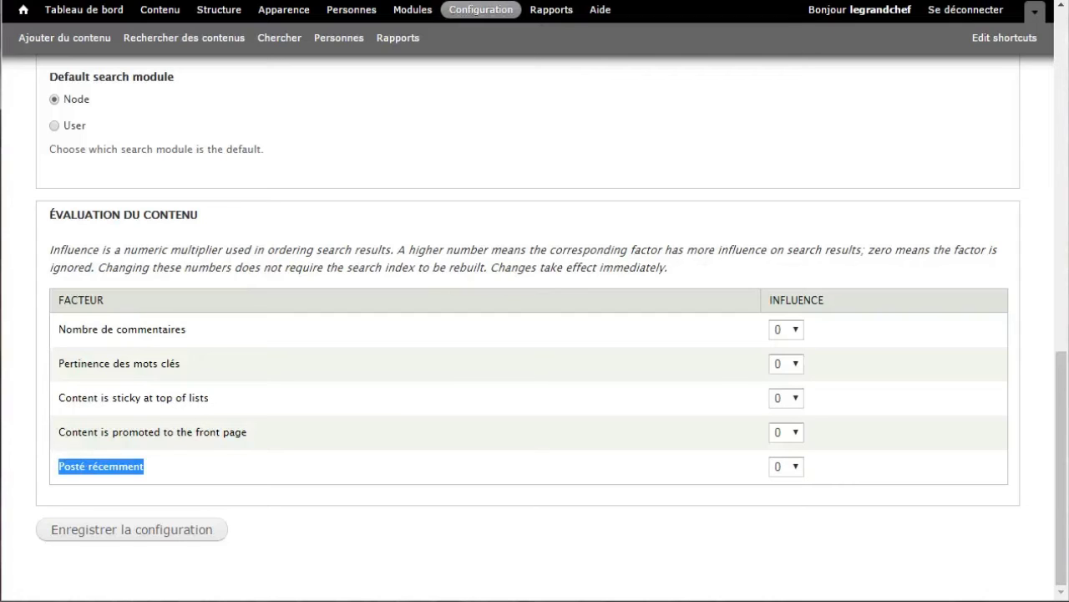
{"action": "left_click", "coordinate": [786, 329]}
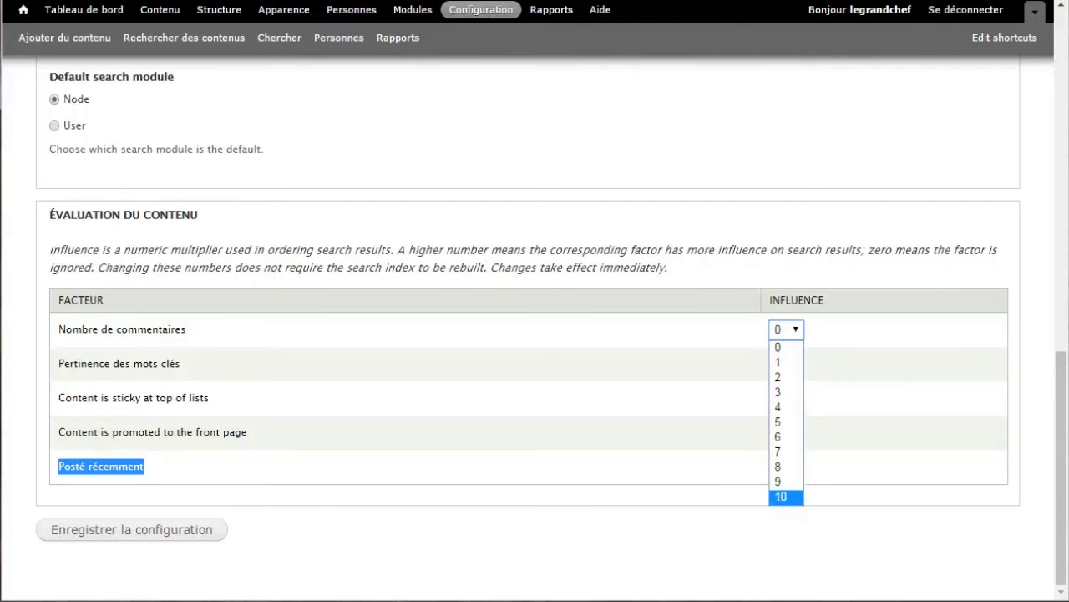
{"action": "key", "text": "Escape"}
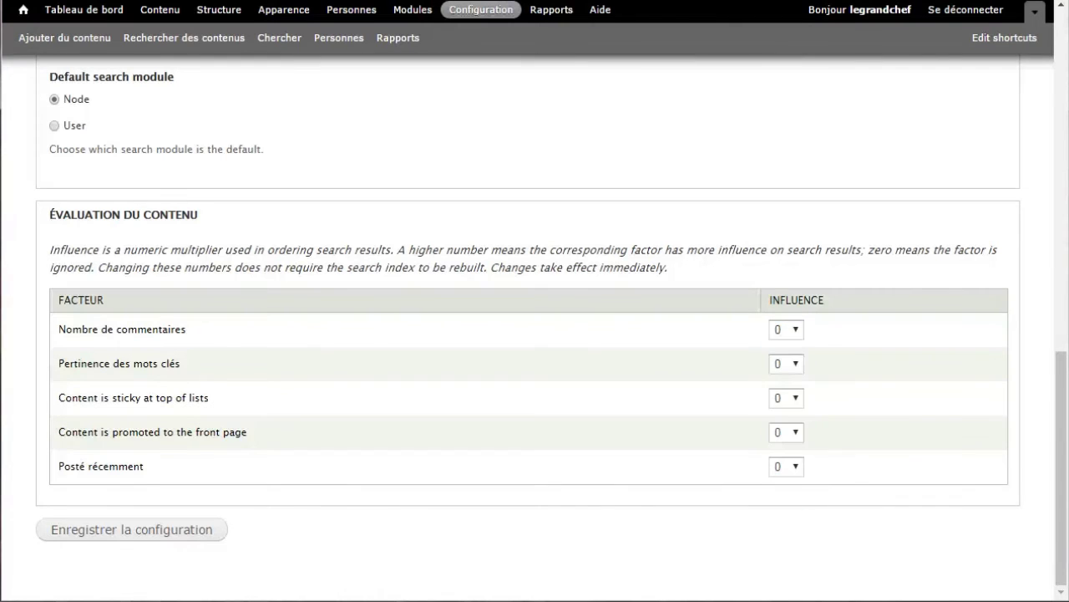
{"action": "left_click", "coordinate": [786, 363]}
{"action": "key", "text": "Escape"}
{"action": "left_click", "coordinate": [131, 528]}
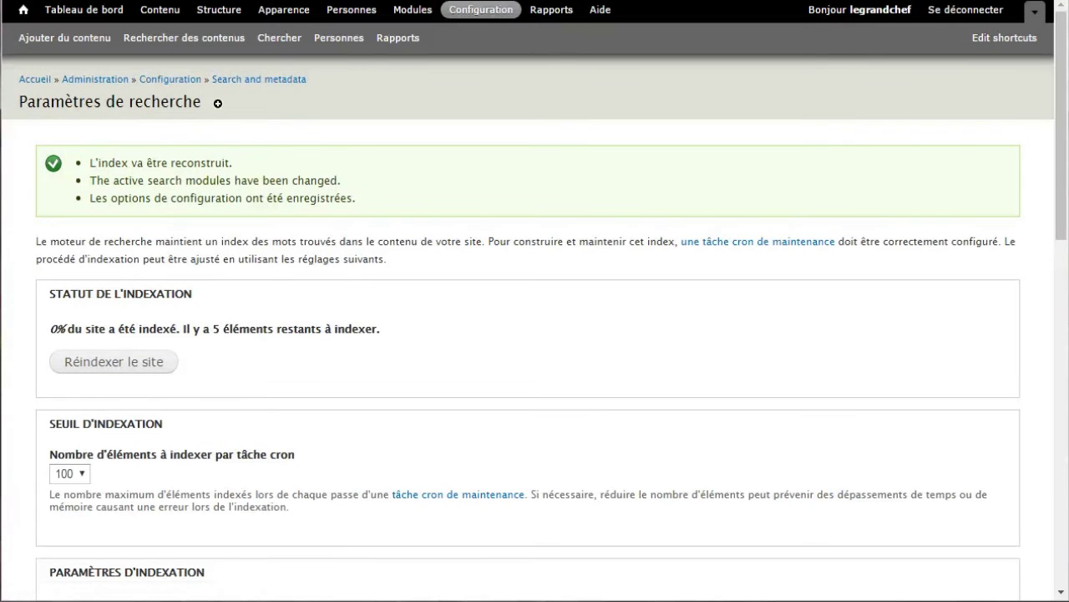
- Set the RSS publication to 15 items per feed with Texte entier as feed content, and save the configuration
{"action": "left_click", "coordinate": [480, 9]}
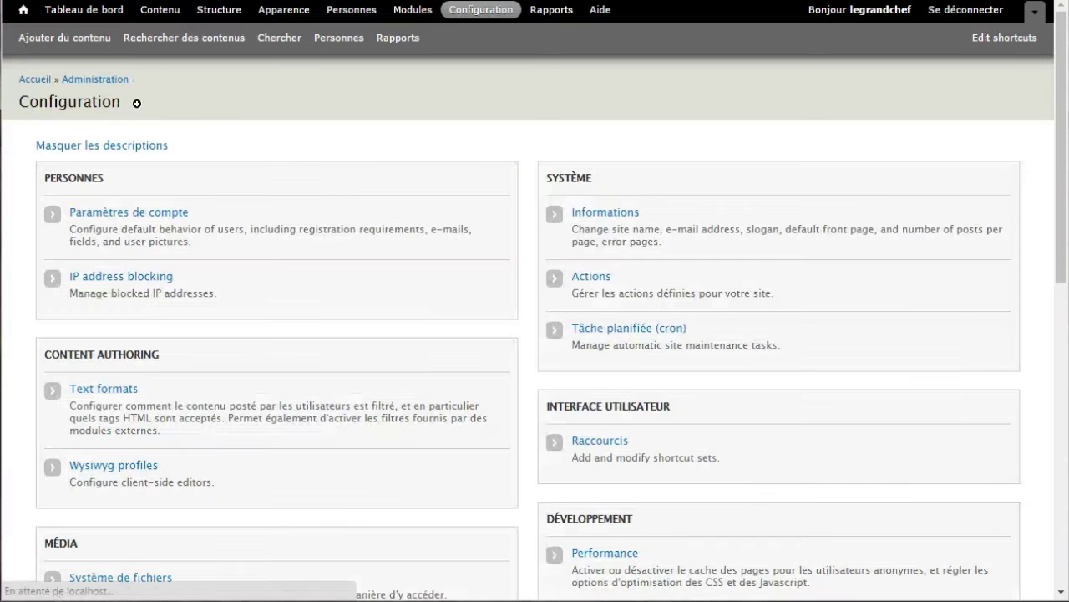
{"action": "scroll", "coordinate": [137, 103], "scroll_direction": "down", "scroll_amount": 6}
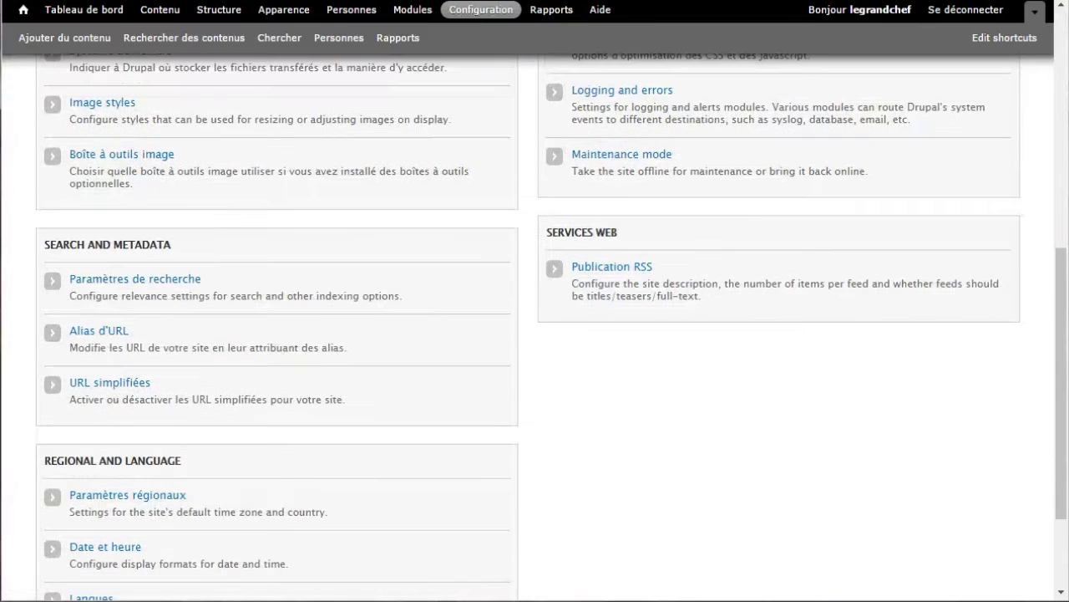
{"action": "left_click", "coordinate": [611, 266]}
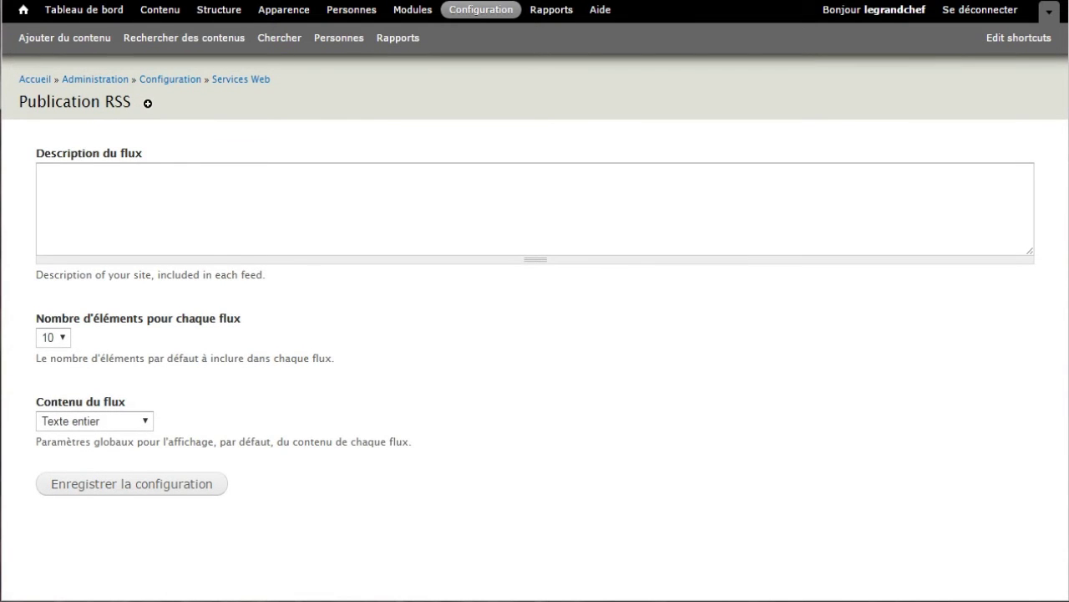
{"action": "left_click", "coordinate": [52, 337]}
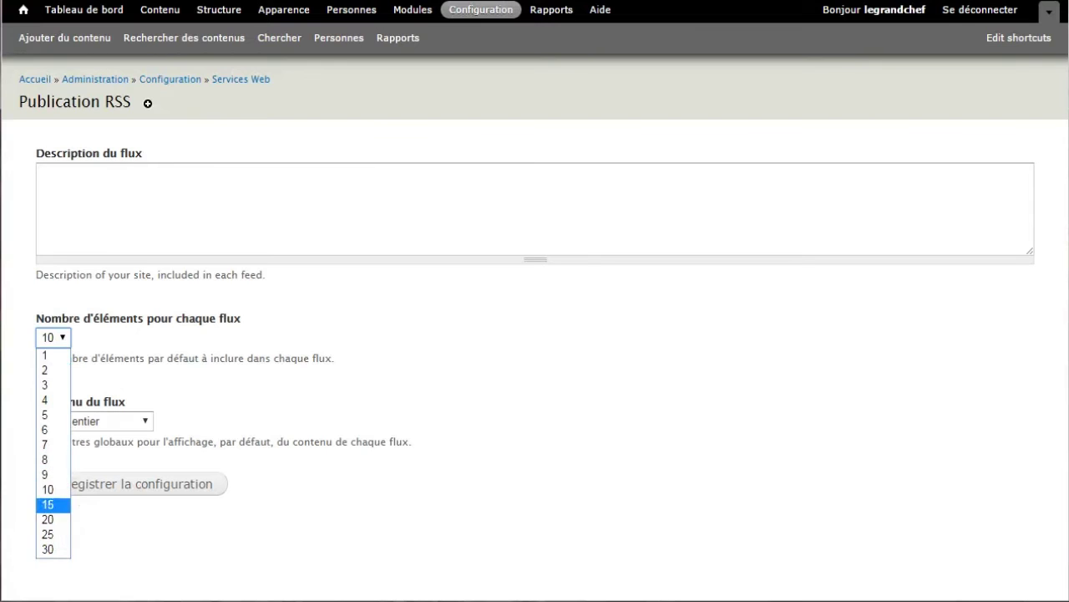
{"action": "left_click", "coordinate": [47, 504]}
{"action": "left_click", "coordinate": [93, 420]}
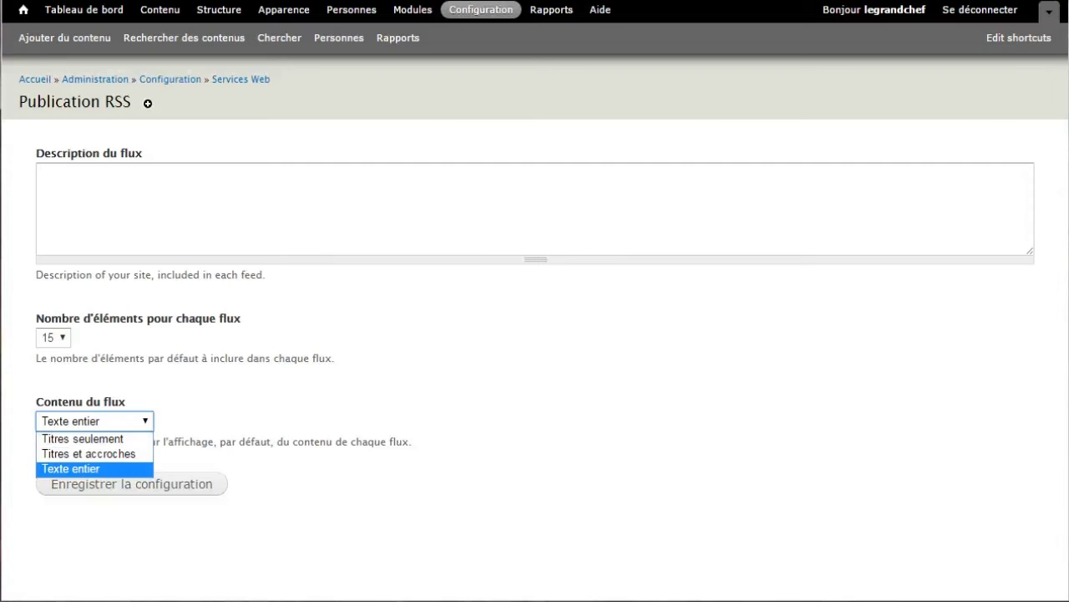
{"action": "left_click", "coordinate": [94, 468]}
{"action": "left_click", "coordinate": [131, 484]}
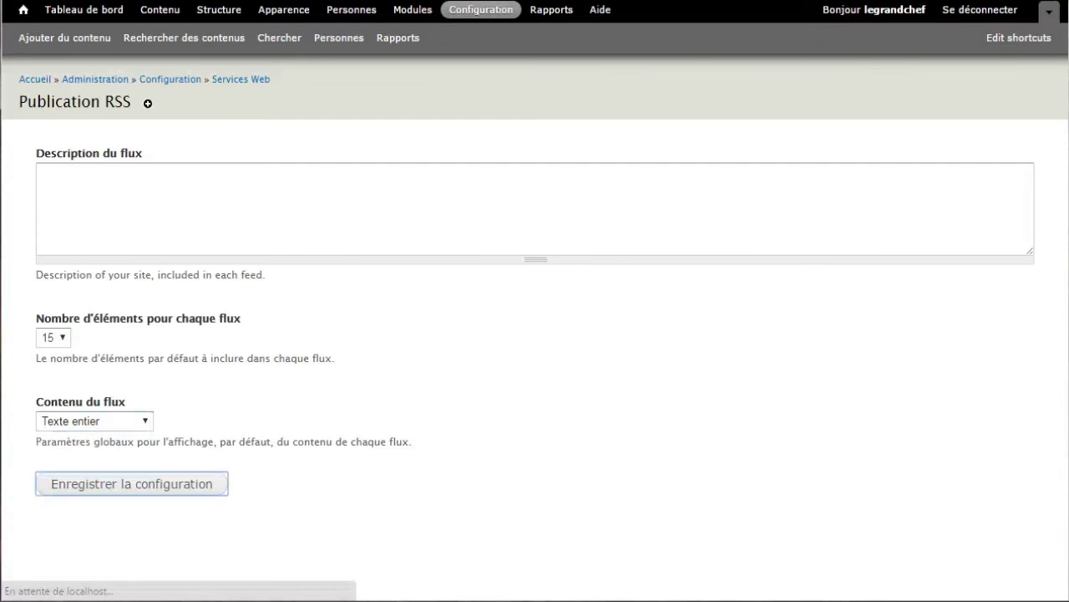
- Open the regional settings from the configuration overview and examine the default country and time zone options
{"action": "left_click", "coordinate": [480, 10]}
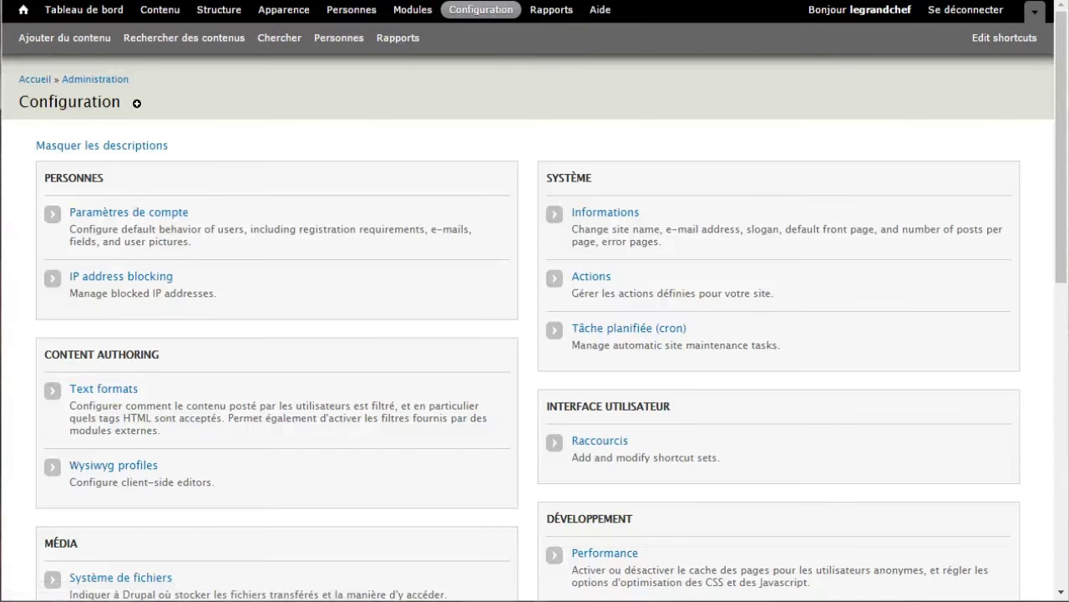
{"action": "scroll", "coordinate": [136, 103], "scroll_direction": "down", "scroll_amount": 7}
{"action": "scroll", "coordinate": [125, 351], "scroll_direction": "down", "scroll_amount": 2}
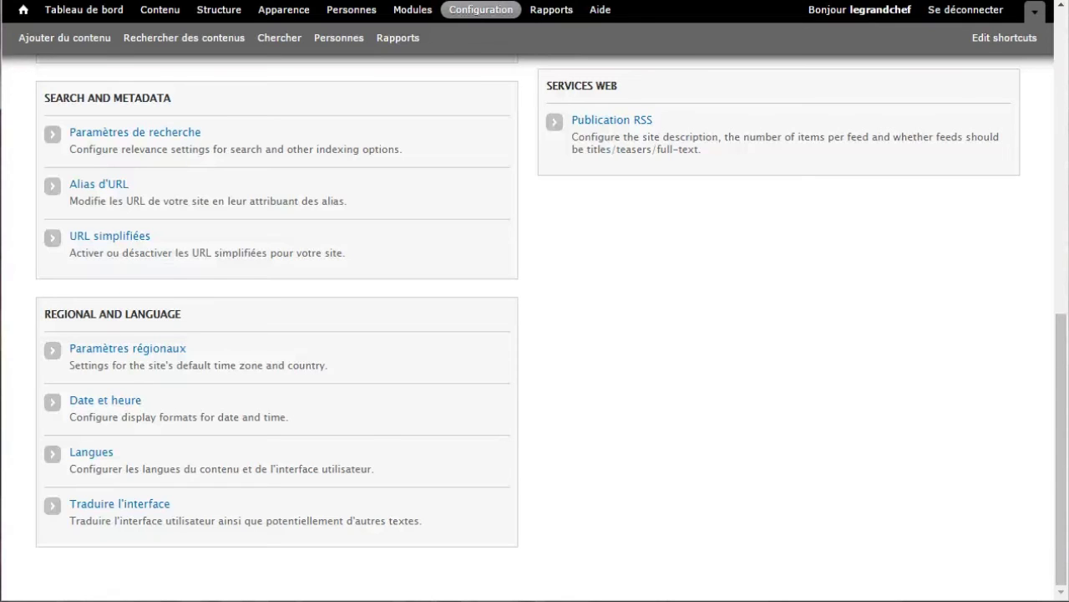
{"action": "left_click", "coordinate": [127, 349]}
{"action": "scroll", "coordinate": [535, 334], "scroll_direction": "down", "scroll_amount": 2}
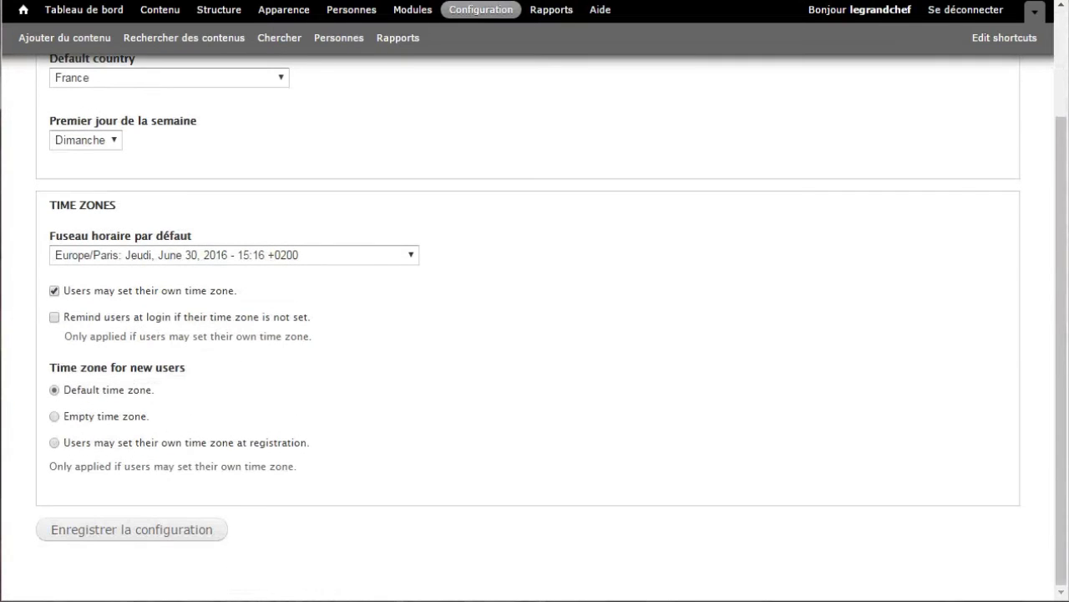
{"action": "scroll", "coordinate": [535, 334], "scroll_direction": "up", "scroll_amount": 1}
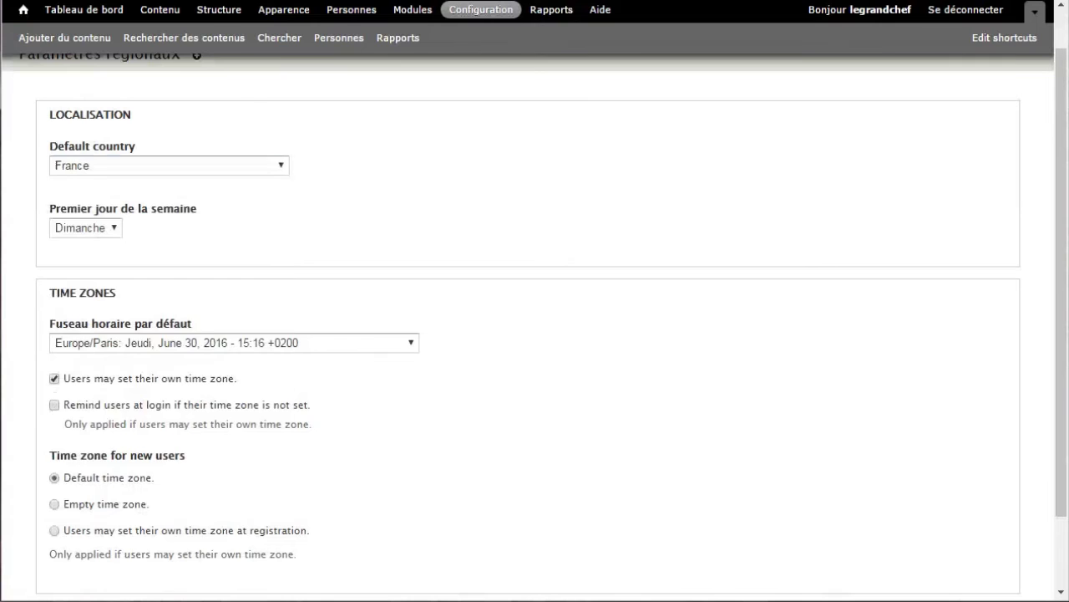
{"action": "left_click", "coordinate": [169, 164]}
{"action": "left_click", "coordinate": [334, 274]}
- Save the regional settings with Lundi as the first day of the week, and return to the configuration overview
{"action": "left_click", "coordinate": [85, 227]}
{"action": "key", "text": "alt+Down"}
{"action": "key", "text": "Down"}
{"action": "key", "text": "Return"}
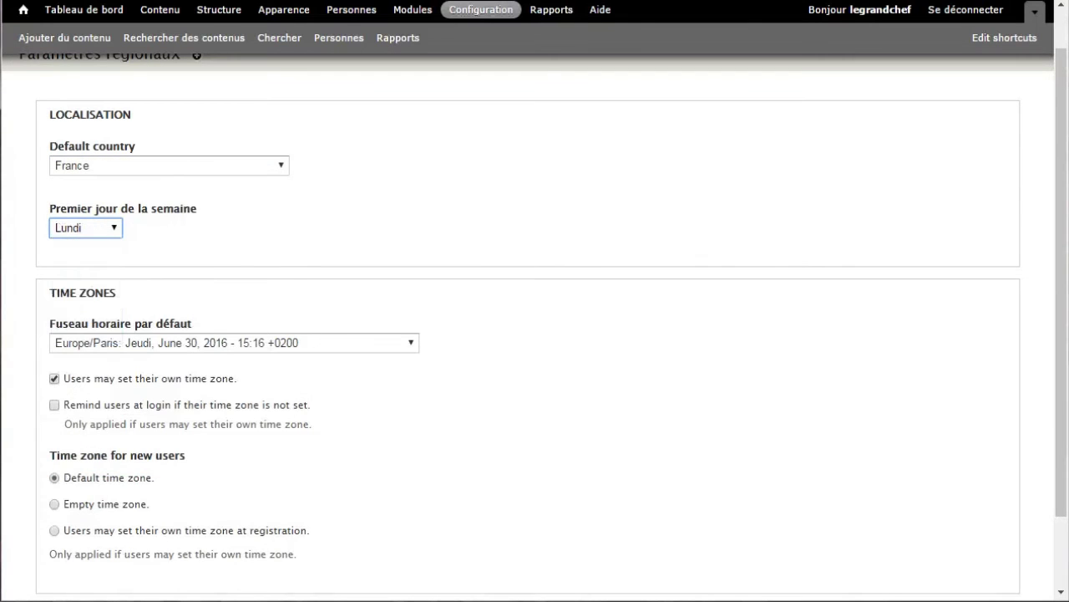
{"action": "scroll", "coordinate": [534, 335], "scroll_direction": "down", "scroll_amount": 1}
{"action": "left_click", "coordinate": [131, 529]}
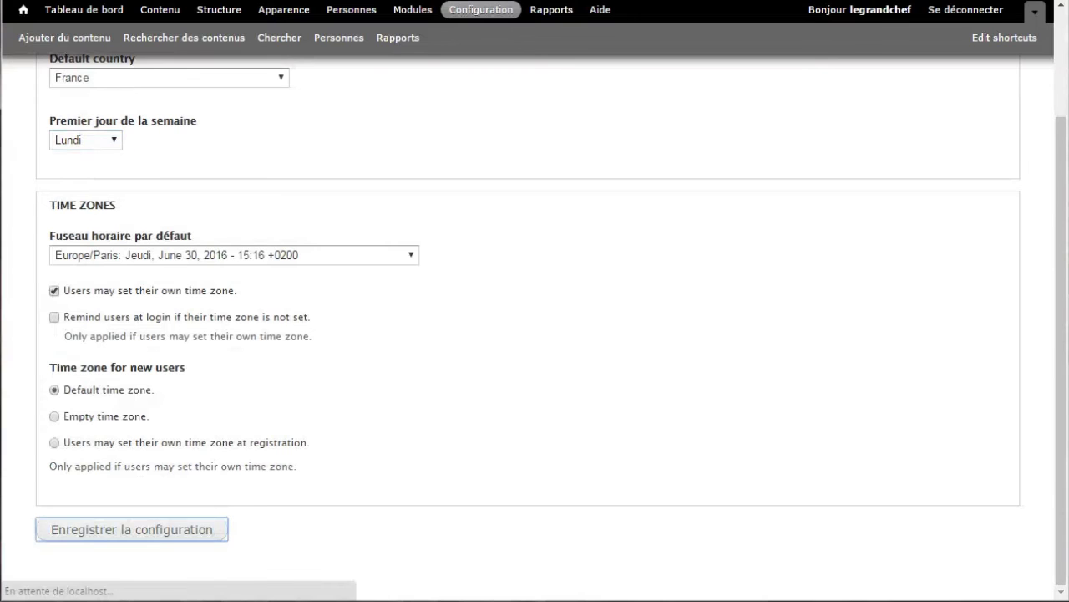
{"action": "scroll", "coordinate": [535, 334], "scroll_direction": "down", "scroll_amount": 2}
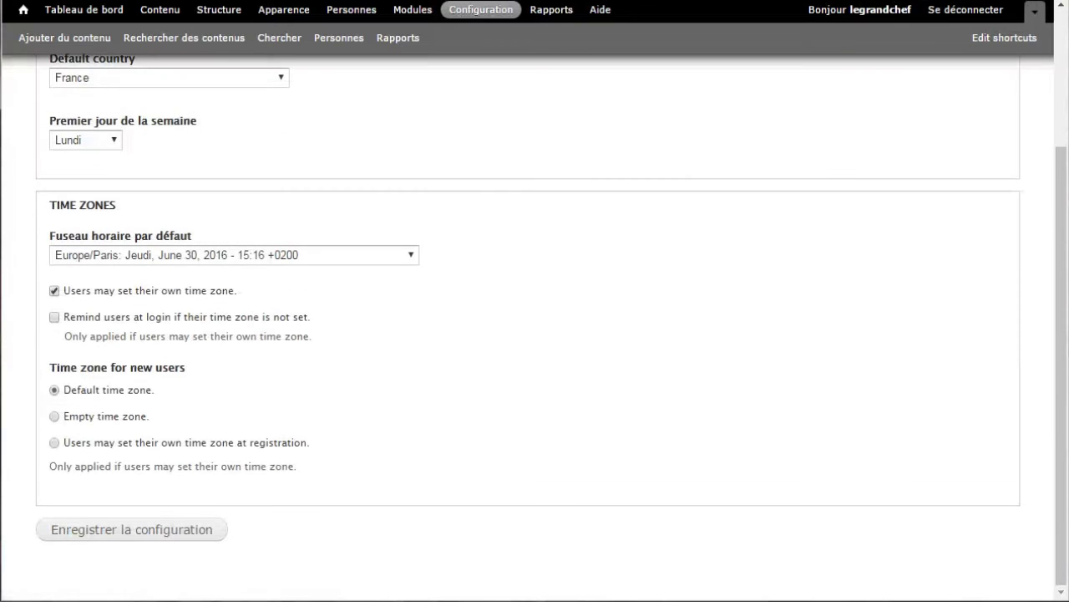
{"action": "scroll", "coordinate": [534, 334], "scroll_direction": "up", "scroll_amount": 2}
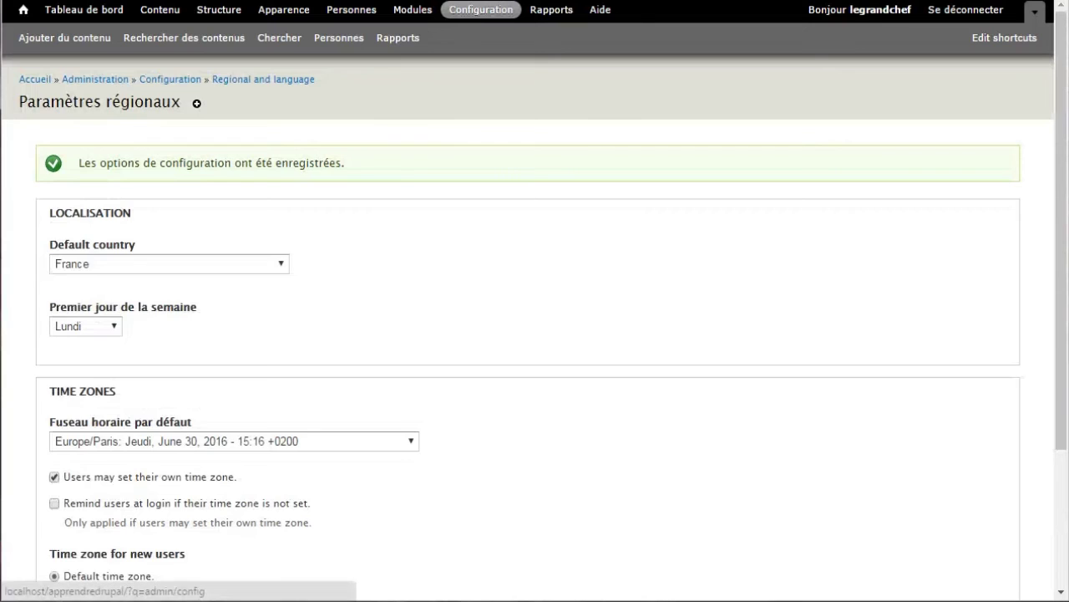
{"action": "left_click", "coordinate": [180, 79]}
{"action": "scroll", "coordinate": [534, 334], "scroll_direction": "down", "scroll_amount": 5}
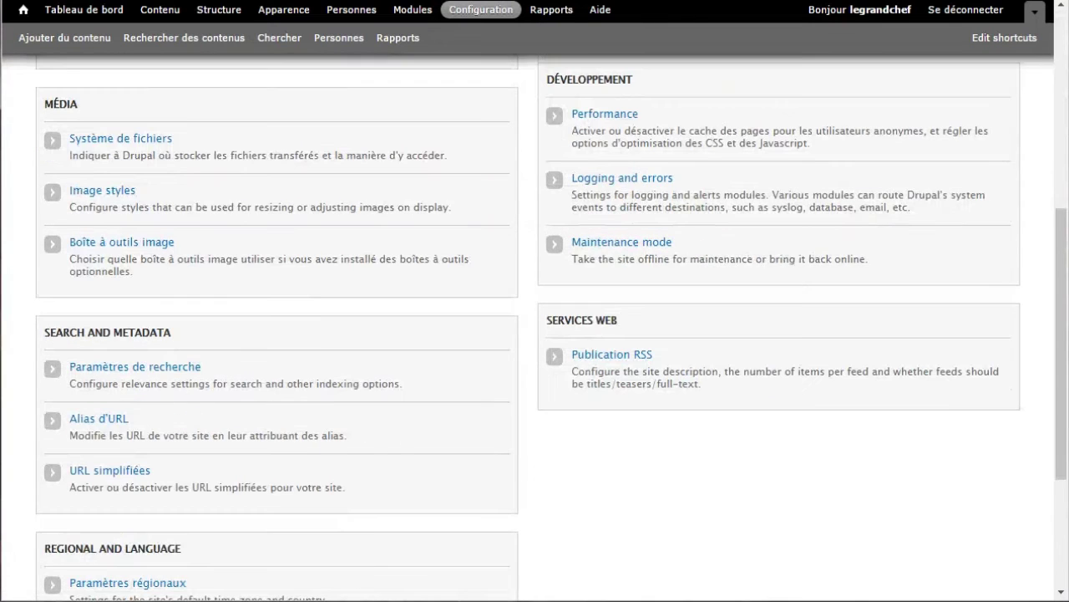
- Open the Date et heure settings and review the date types, custom formats and per-language localization
{"action": "scroll", "coordinate": [126, 502], "scroll_direction": "down", "scroll_amount": 3}
{"action": "left_click", "coordinate": [105, 400]}
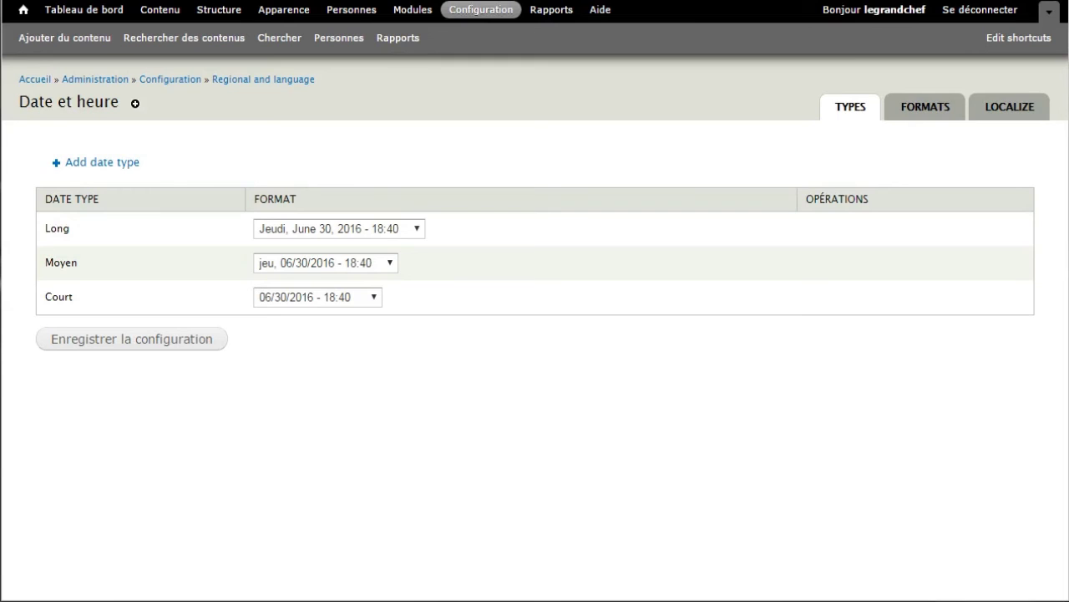
{"action": "left_click", "coordinate": [925, 107]}
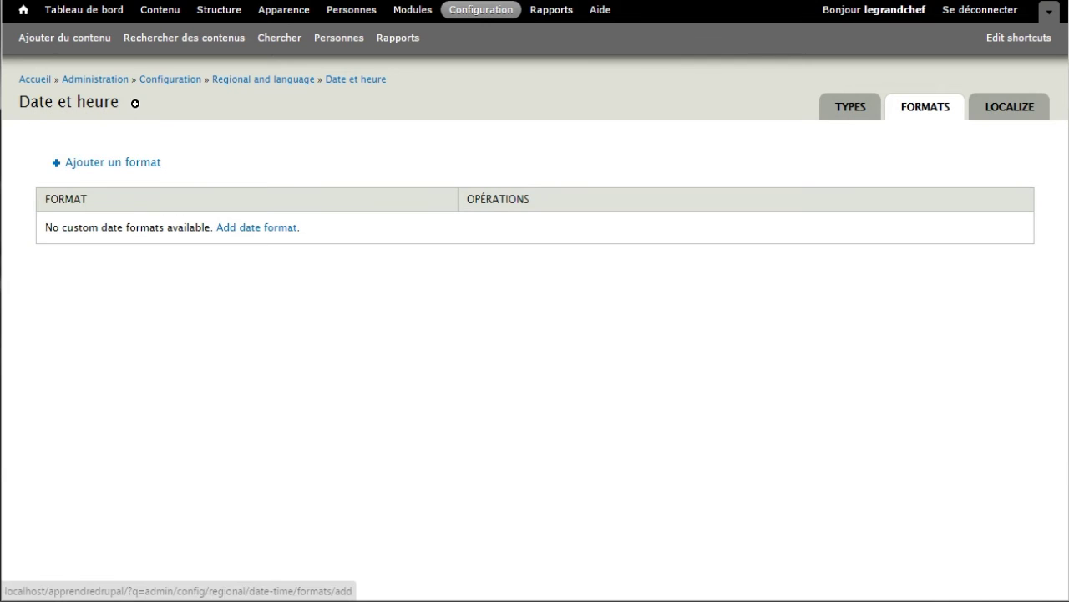
{"action": "left_click", "coordinate": [1010, 106]}
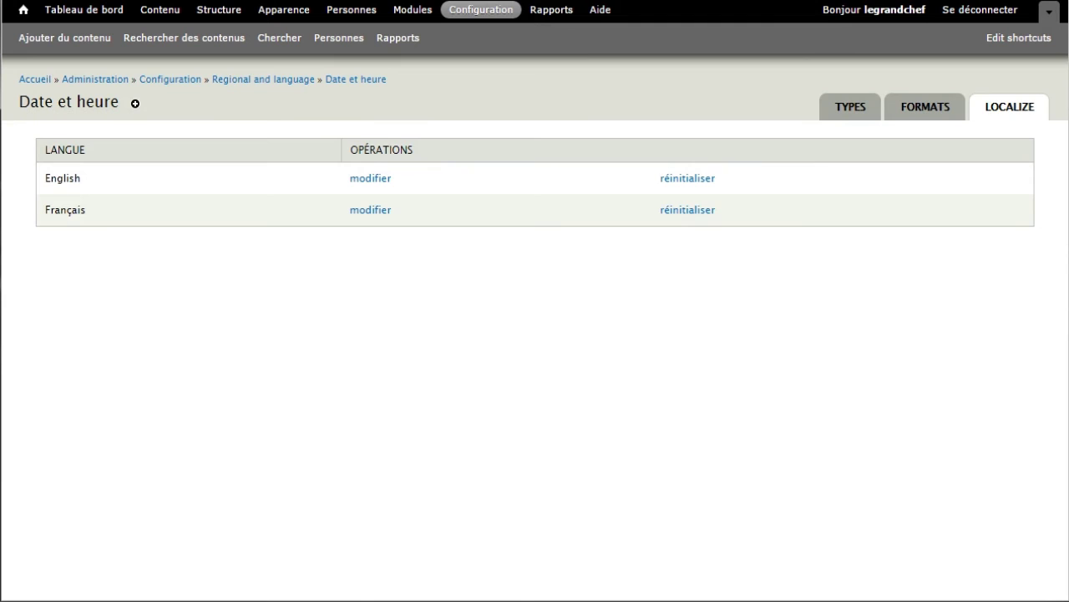
- Examine the available Long date formats for the English localization and return to the language list without changing them
{"action": "left_click", "coordinate": [370, 178]}
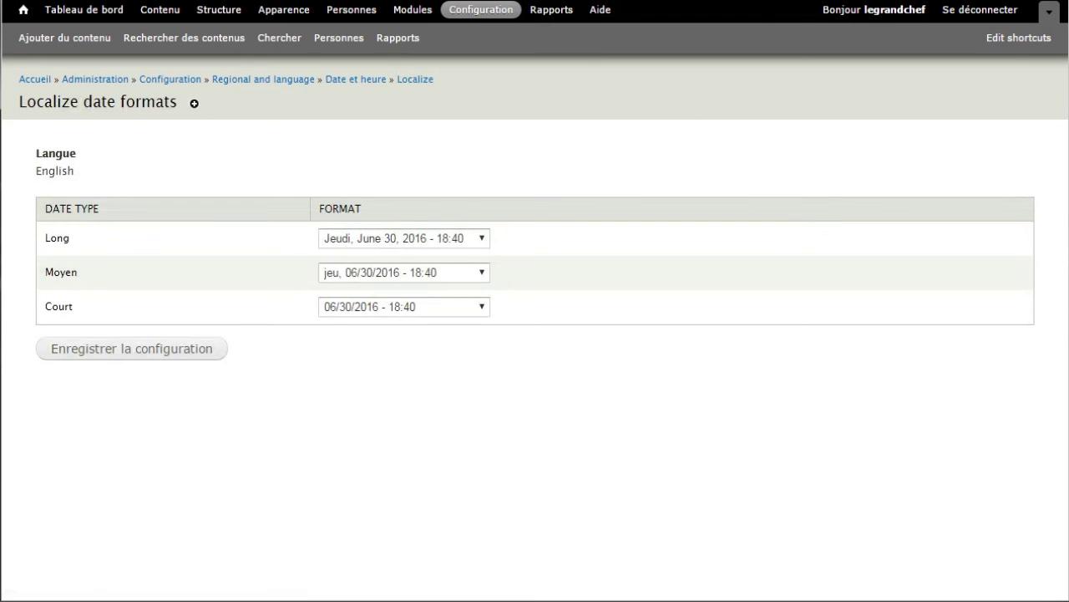
{"action": "left_click", "coordinate": [404, 239]}
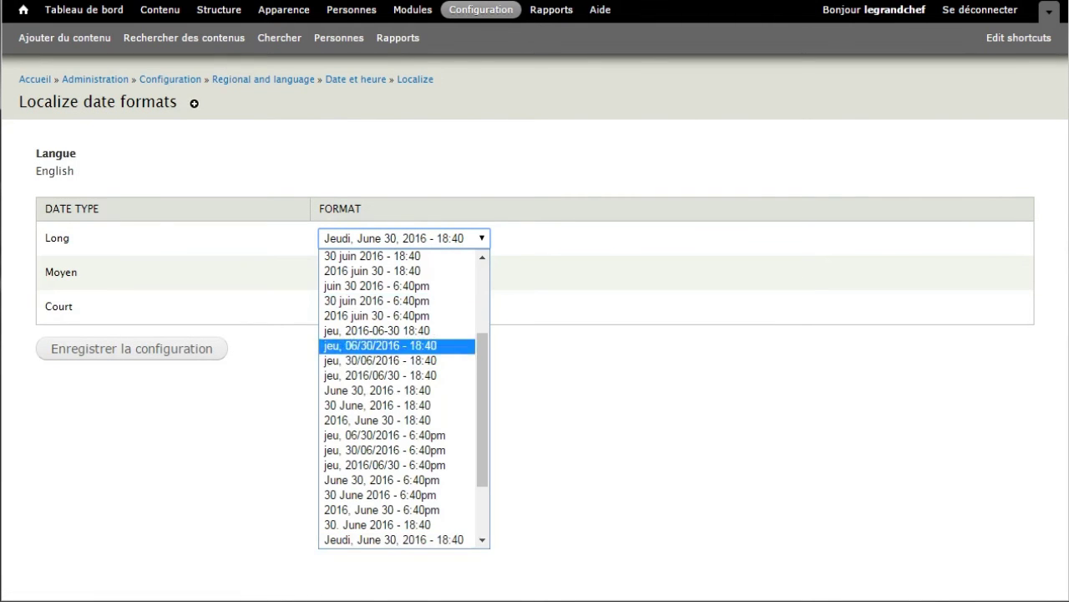
{"action": "key", "text": "Escape"}
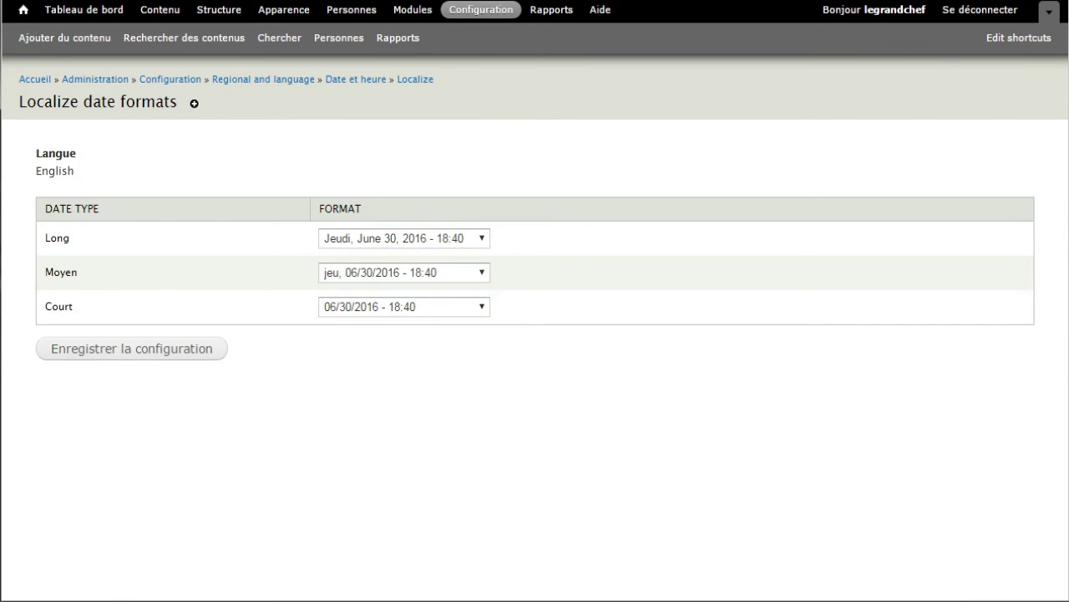
{"action": "left_click", "coordinate": [415, 80]}
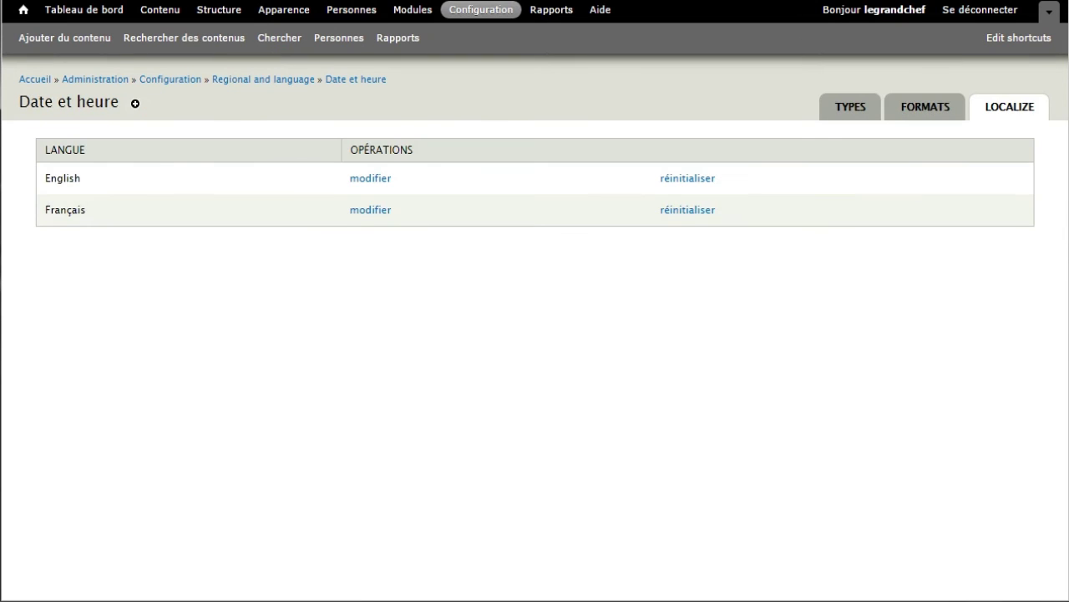
- Open the Langues settings from the configuration overview and review the language detection methods, toggling Utilisateur detection off and back on
{"action": "left_click", "coordinate": [481, 10]}
{"action": "scroll", "coordinate": [618, 328], "scroll_direction": "down", "scroll_amount": 8}
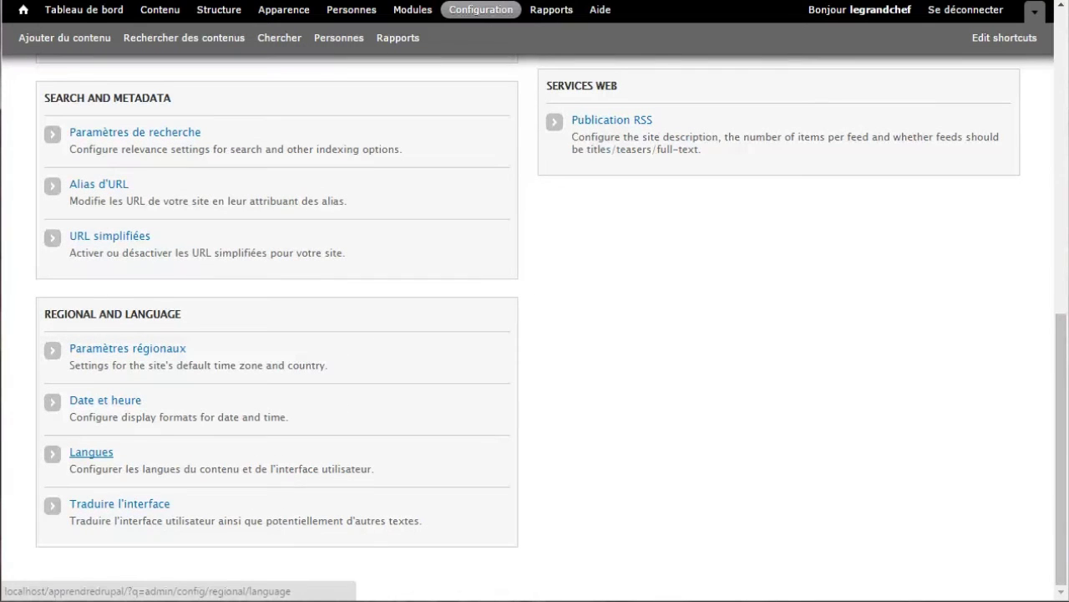
{"action": "left_click", "coordinate": [91, 452]}
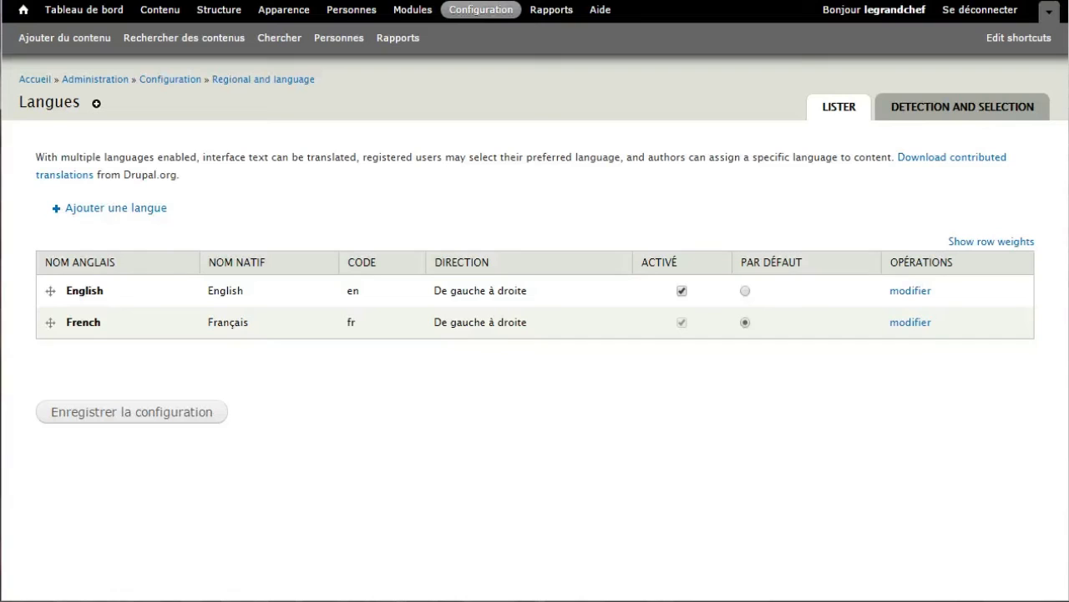
{"action": "left_click", "coordinate": [963, 106]}
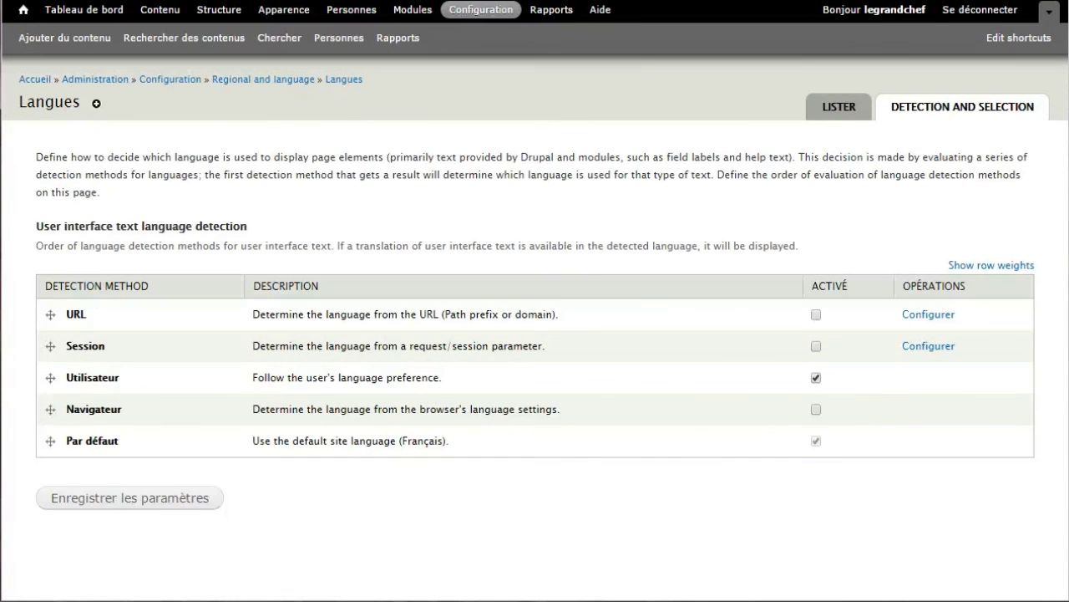
{"action": "left_click", "coordinate": [815, 377]}
{"action": "left_click", "coordinate": [816, 377]}
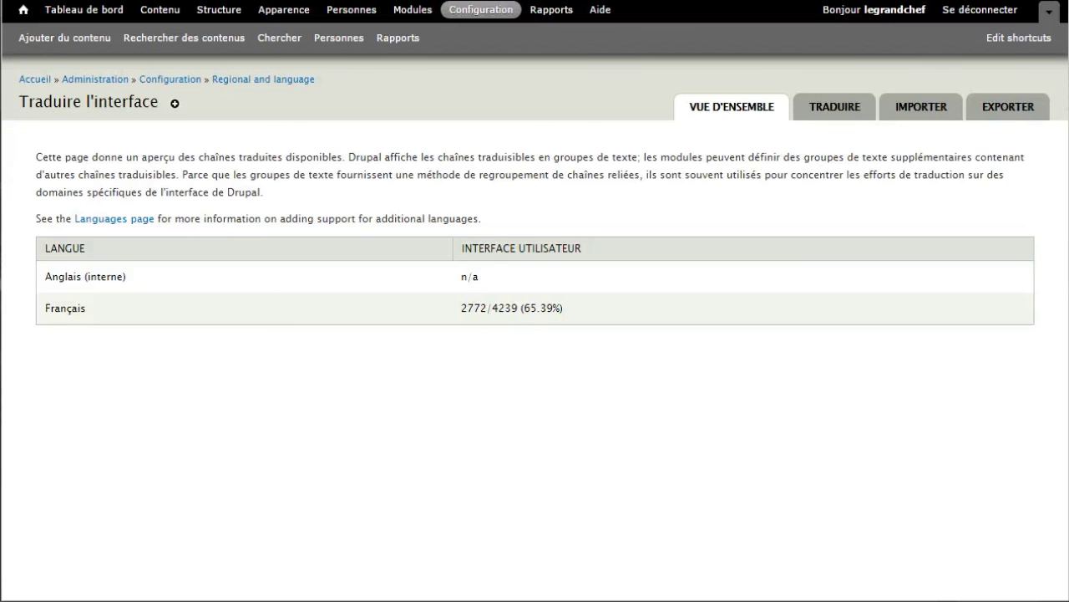
- Review the interface translation import options, including language file, target language, text group and import mode
{"action": "left_click", "coordinate": [922, 106]}
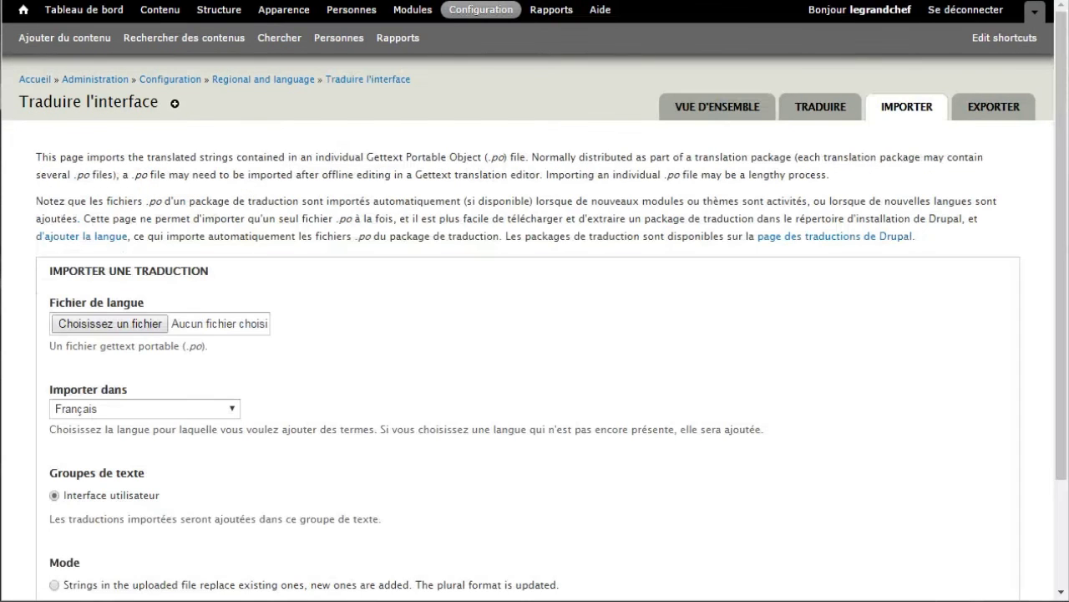
{"action": "scroll", "coordinate": [535, 335], "scroll_direction": "down", "scroll_amount": 2}
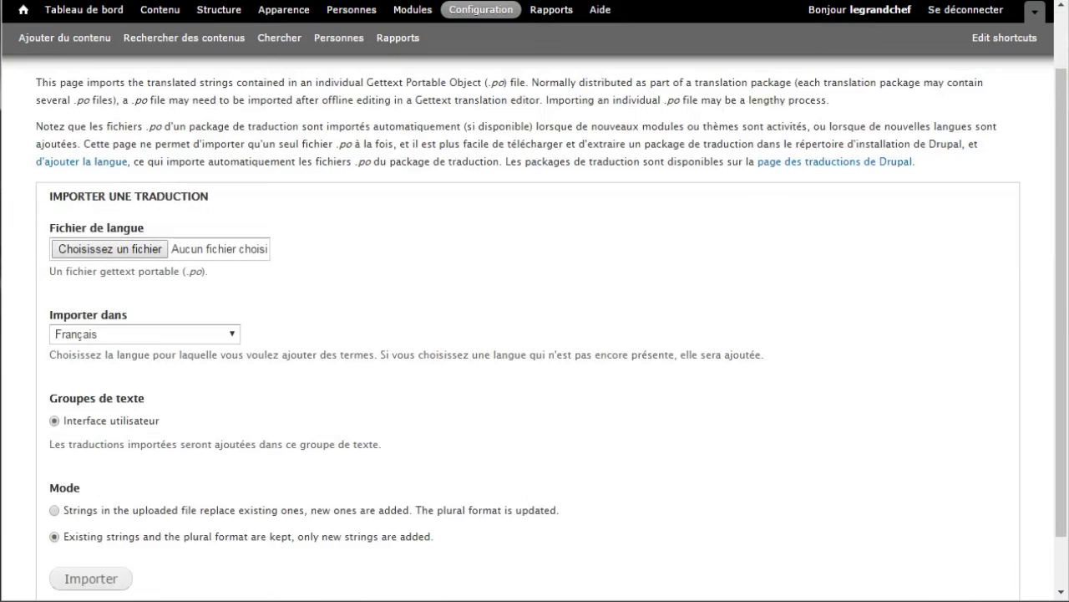
{"action": "scroll", "coordinate": [534, 334], "scroll_direction": "up", "scroll_amount": 2}
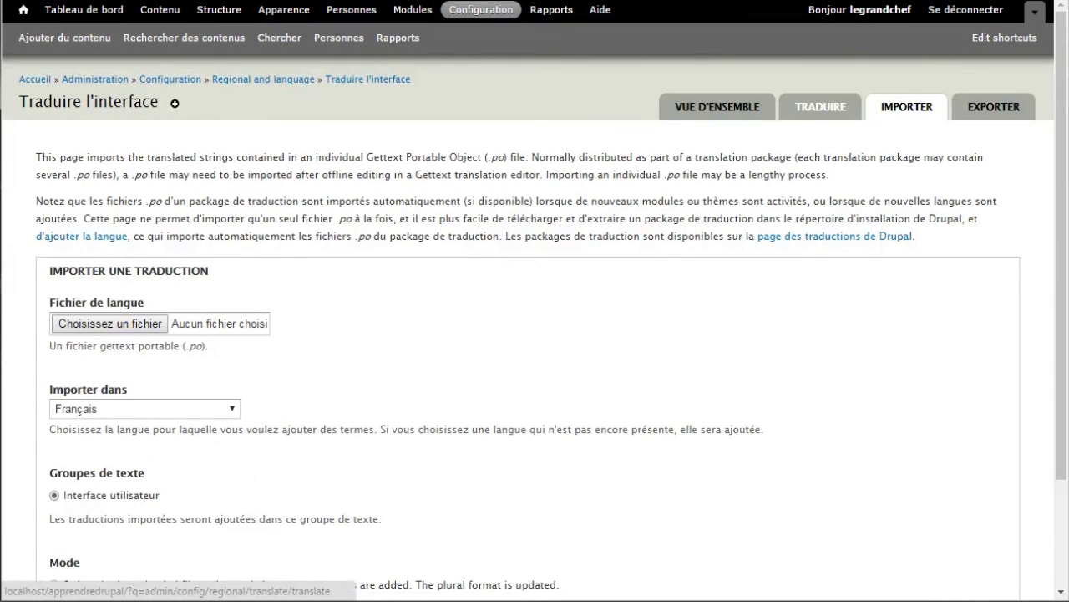
- Browse the translatable interface strings on the first page and on page 9 of the translation list
{"action": "left_click", "coordinate": [820, 106]}
{"action": "scroll", "coordinate": [821, 251], "scroll_direction": "down", "scroll_amount": 5}
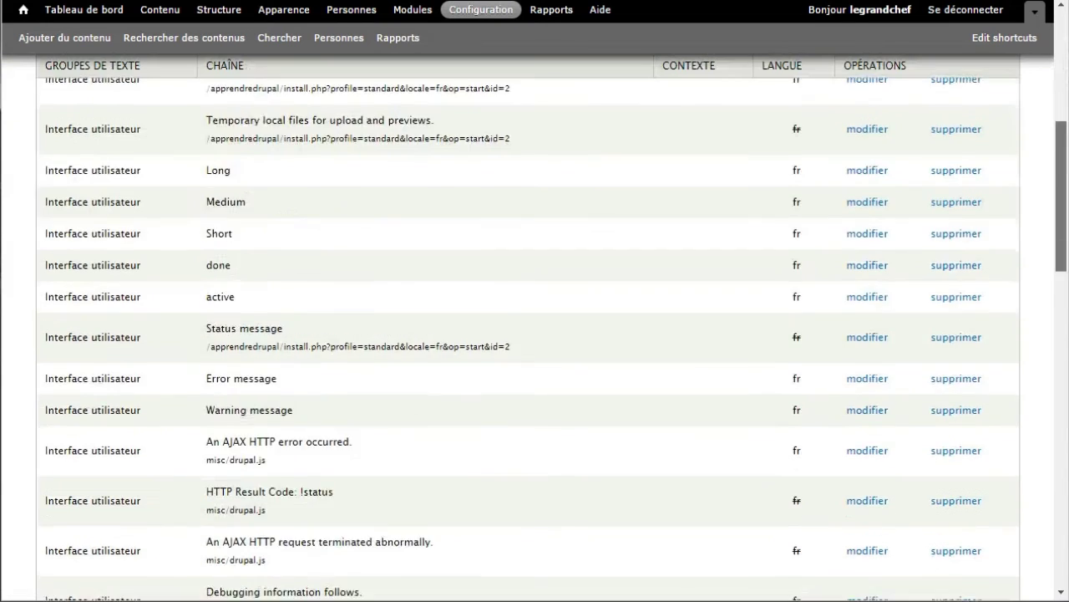
{"action": "scroll", "coordinate": [534, 334], "scroll_direction": "down", "scroll_amount": 15}
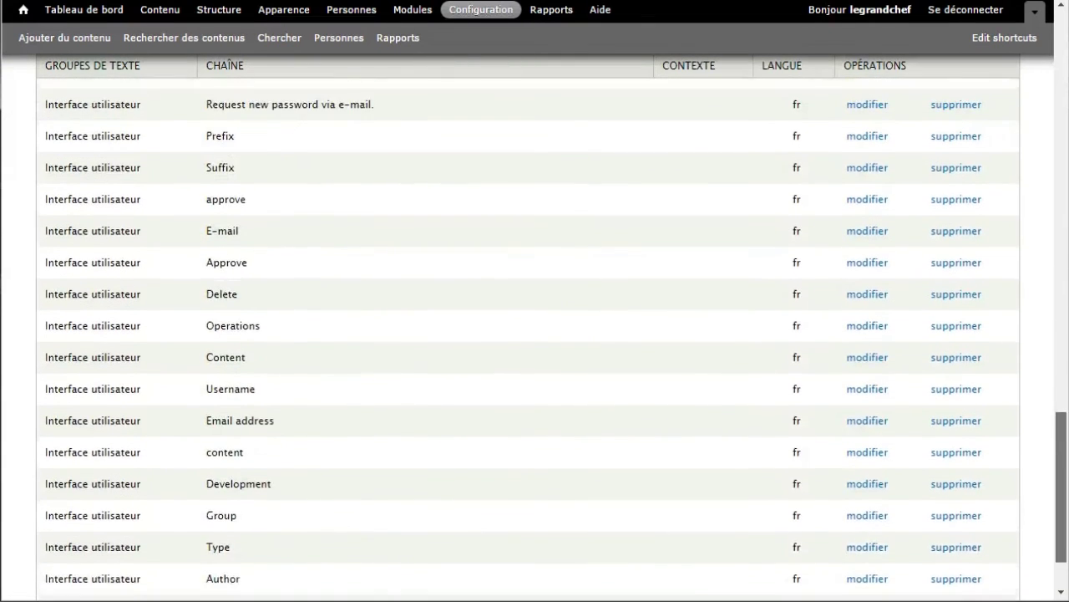
{"action": "scroll", "coordinate": [535, 334], "scroll_direction": "down", "scroll_amount": 2}
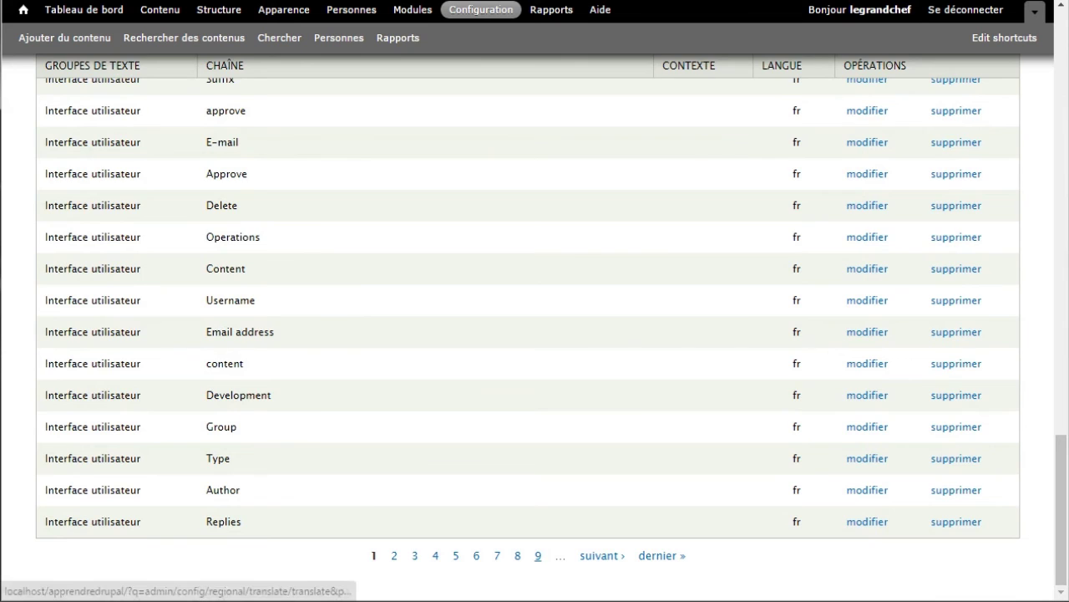
{"action": "left_click", "coordinate": [538, 556]}
{"action": "scroll", "coordinate": [535, 334], "scroll_direction": "down", "scroll_amount": 14}
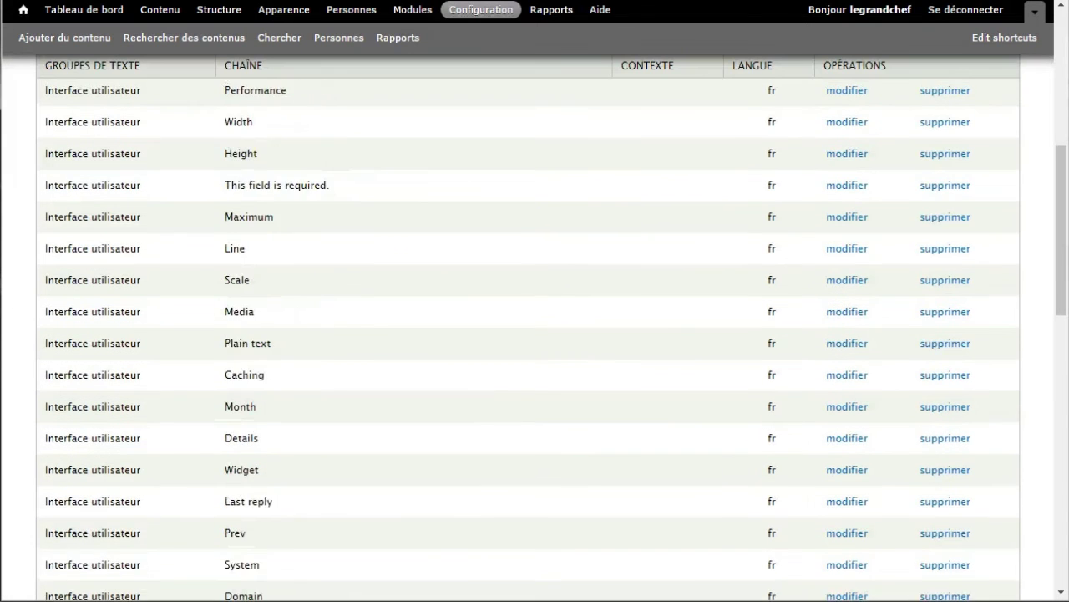
{"action": "scroll", "coordinate": [534, 334], "scroll_direction": "down", "scroll_amount": 4}
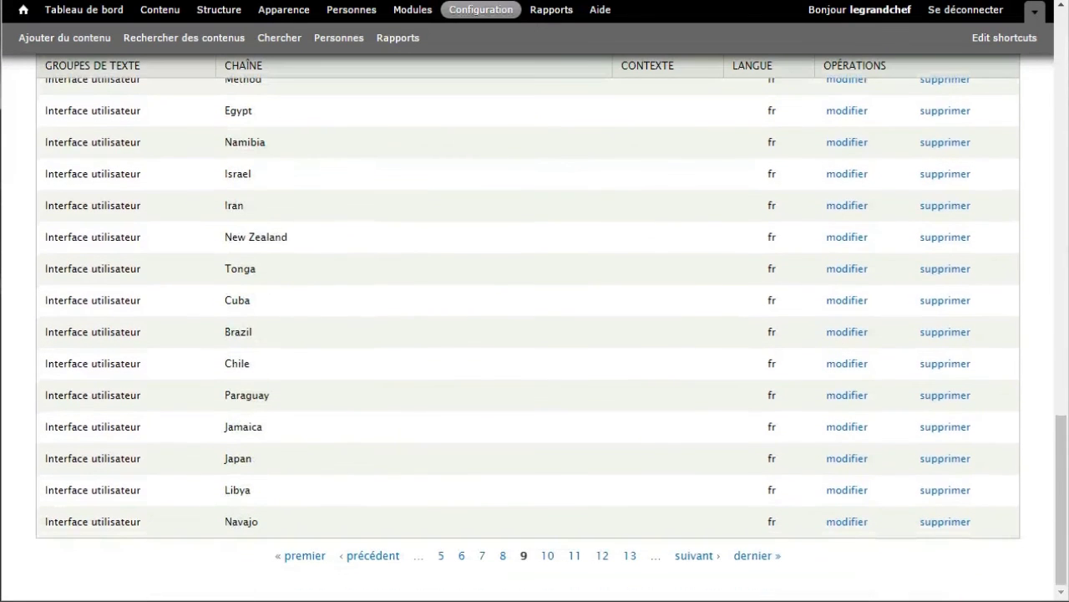
{"action": "scroll", "coordinate": [535, 334], "scroll_direction": "up", "scroll_amount": 18}
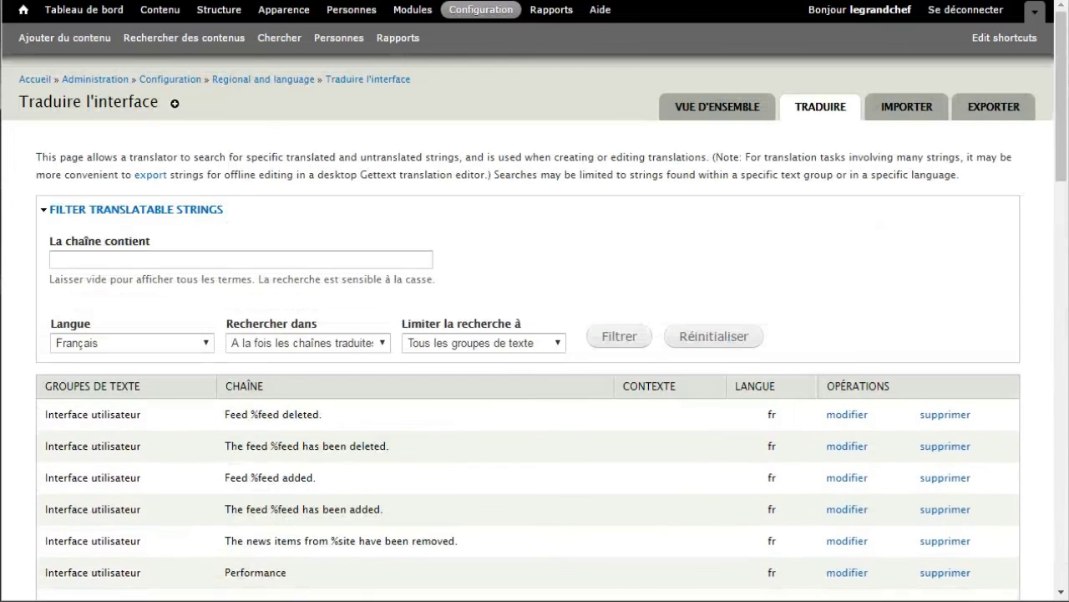
- Review the options for exporting an interface translation and the translation template
{"action": "left_click", "coordinate": [993, 106]}
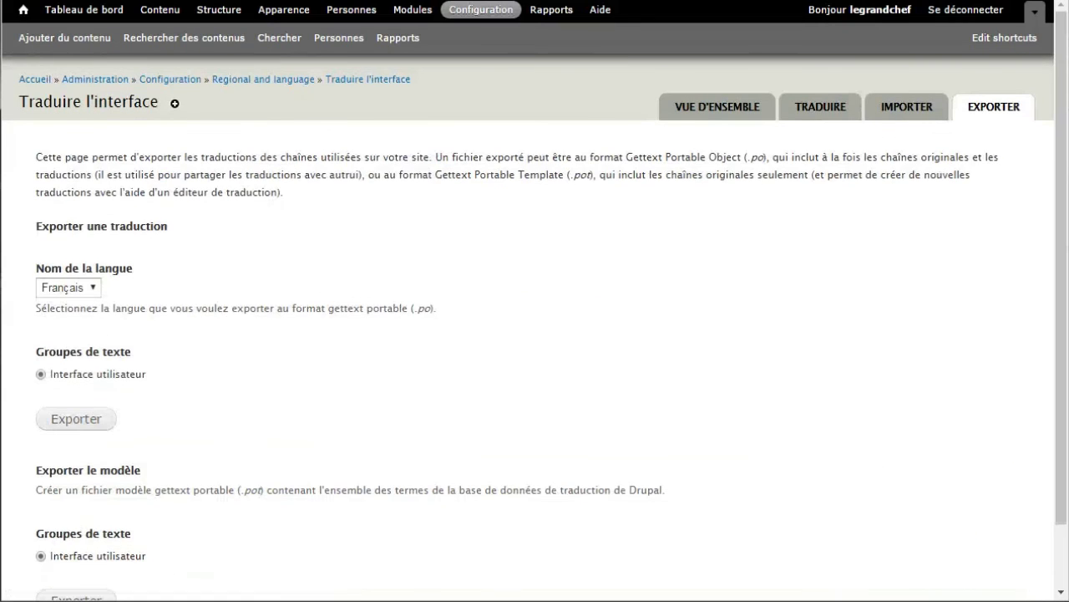
{"action": "scroll", "coordinate": [534, 334], "scroll_direction": "down", "scroll_amount": 1}
{"action": "scroll", "coordinate": [535, 334], "scroll_direction": "up", "scroll_amount": 1}
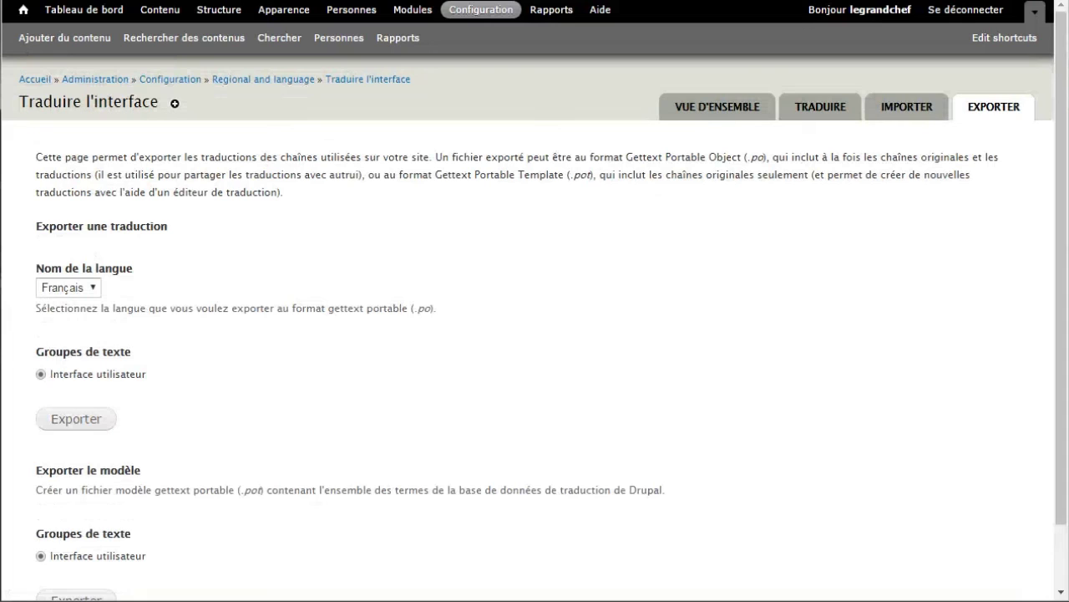